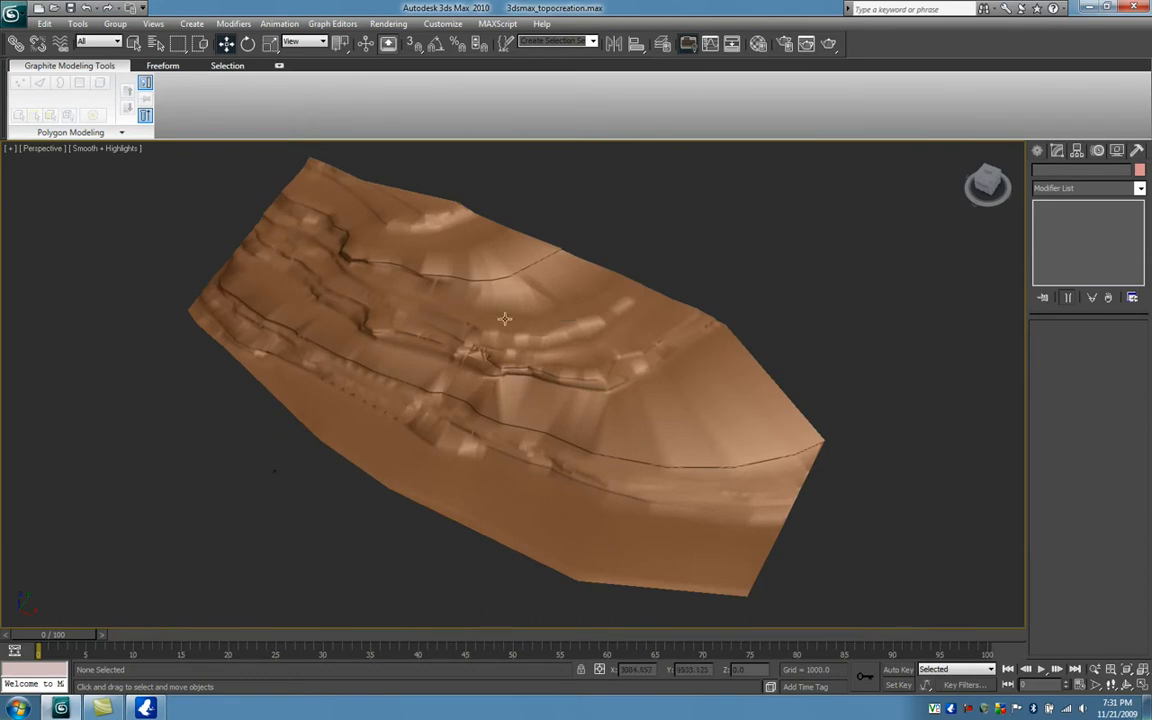
Choose the autocad_modelingbuildings drawing on the Desktop as the file to import into the terrain scene
left_click(14, 15)
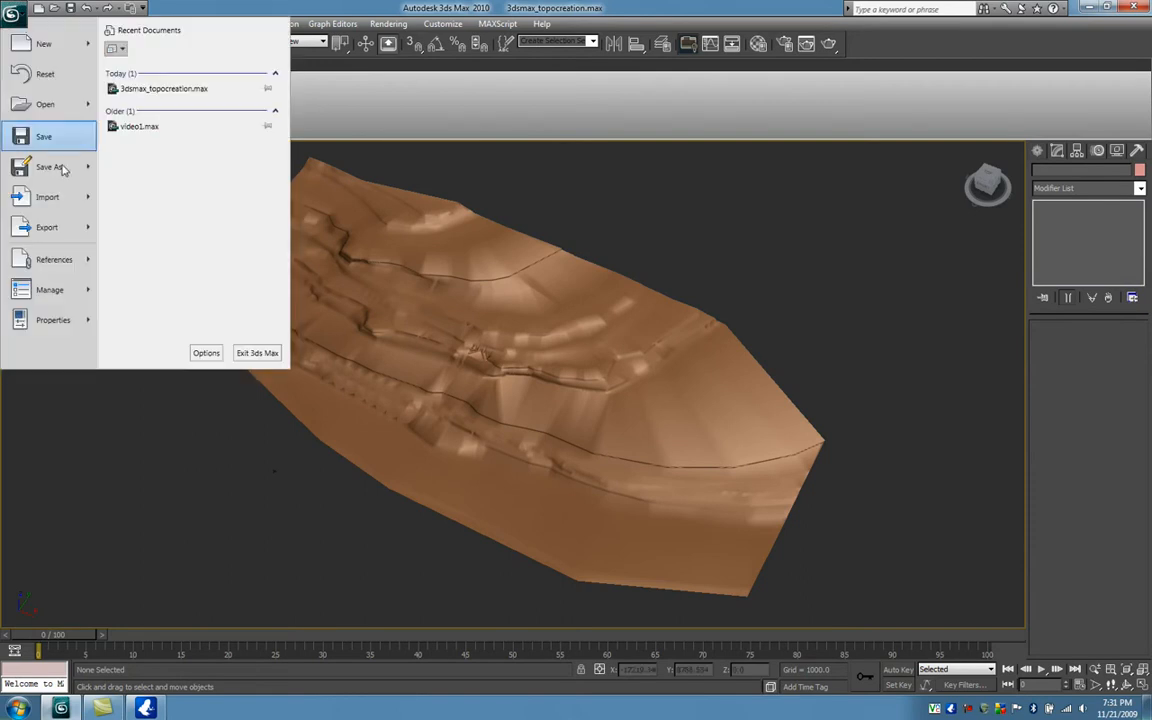
left_click(47, 188)
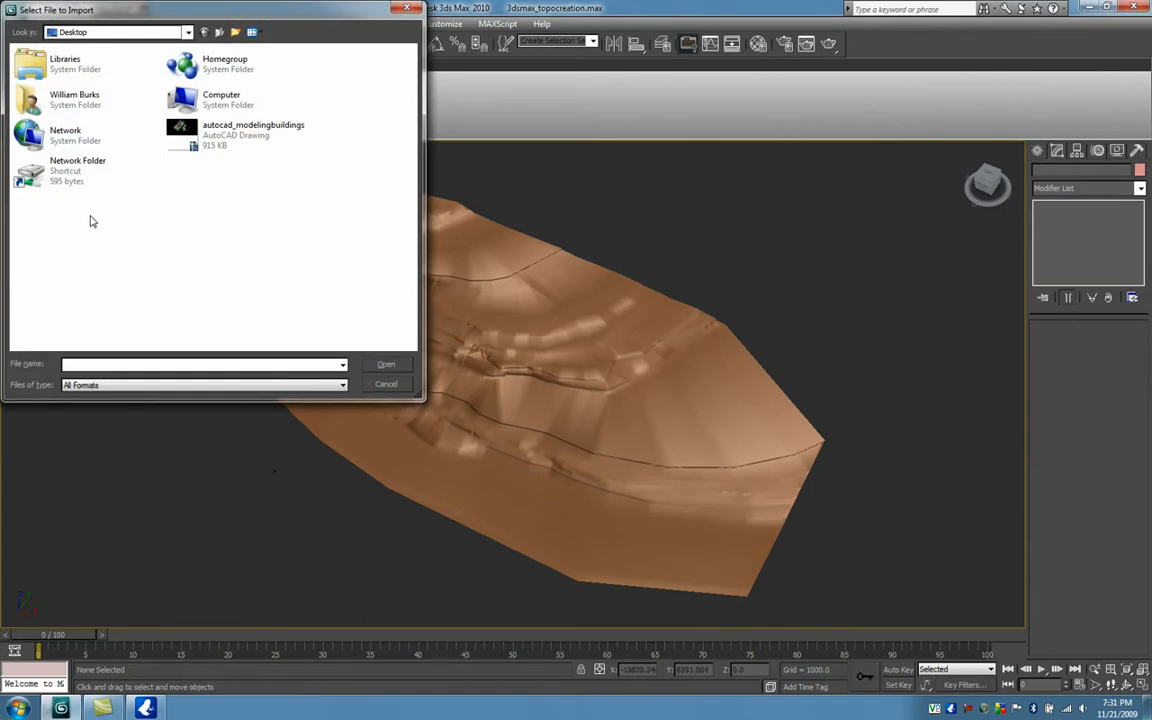
left_click(235, 132)
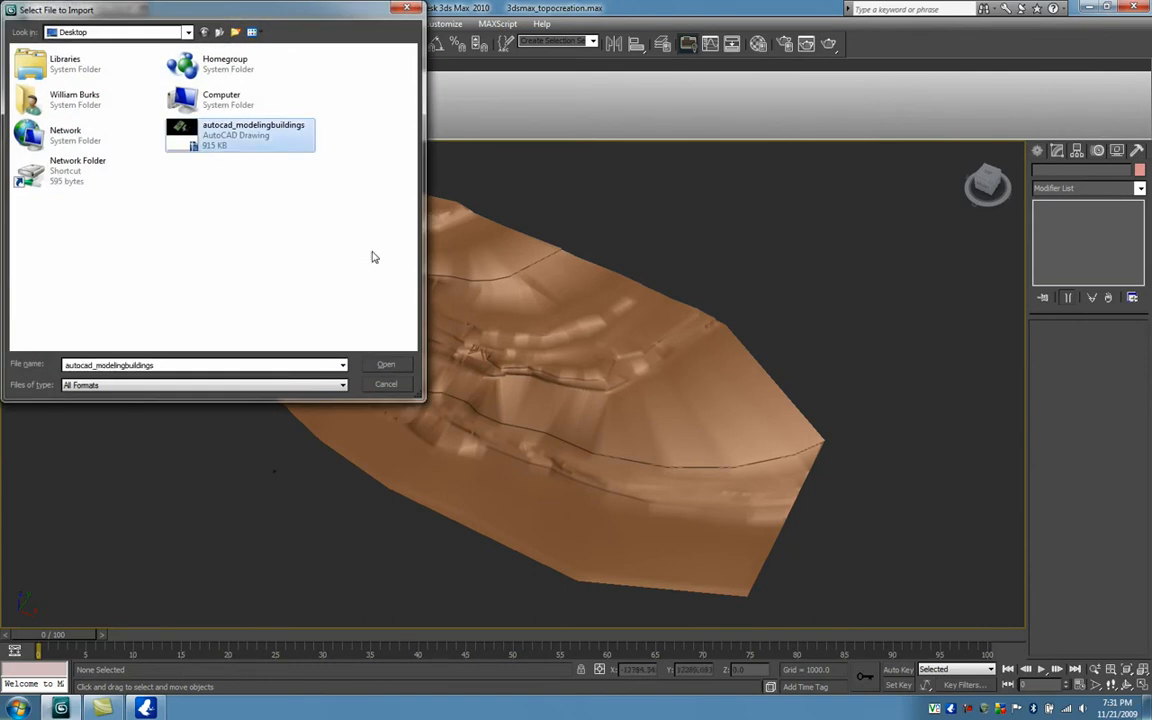
left_click(381, 365)
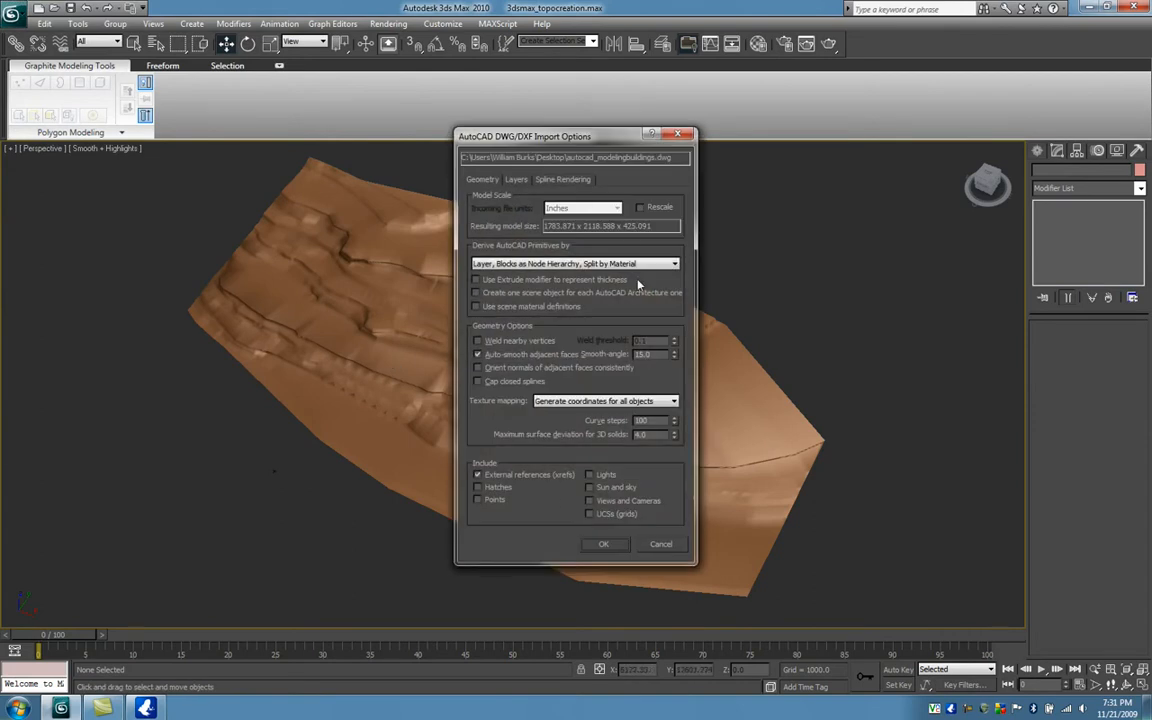
Set the import to select layers from the list, exclude Layer1, and import the drawing
left_click(512, 180)
left_click(583, 199)
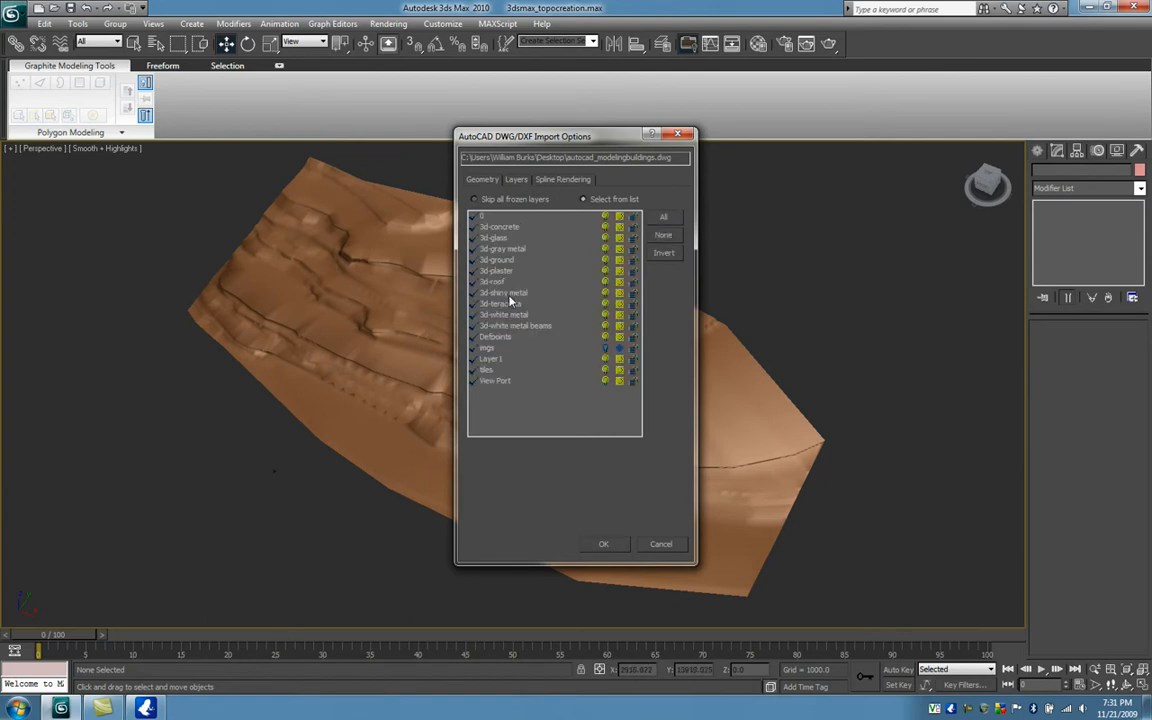
left_click(473, 359)
left_click(604, 545)
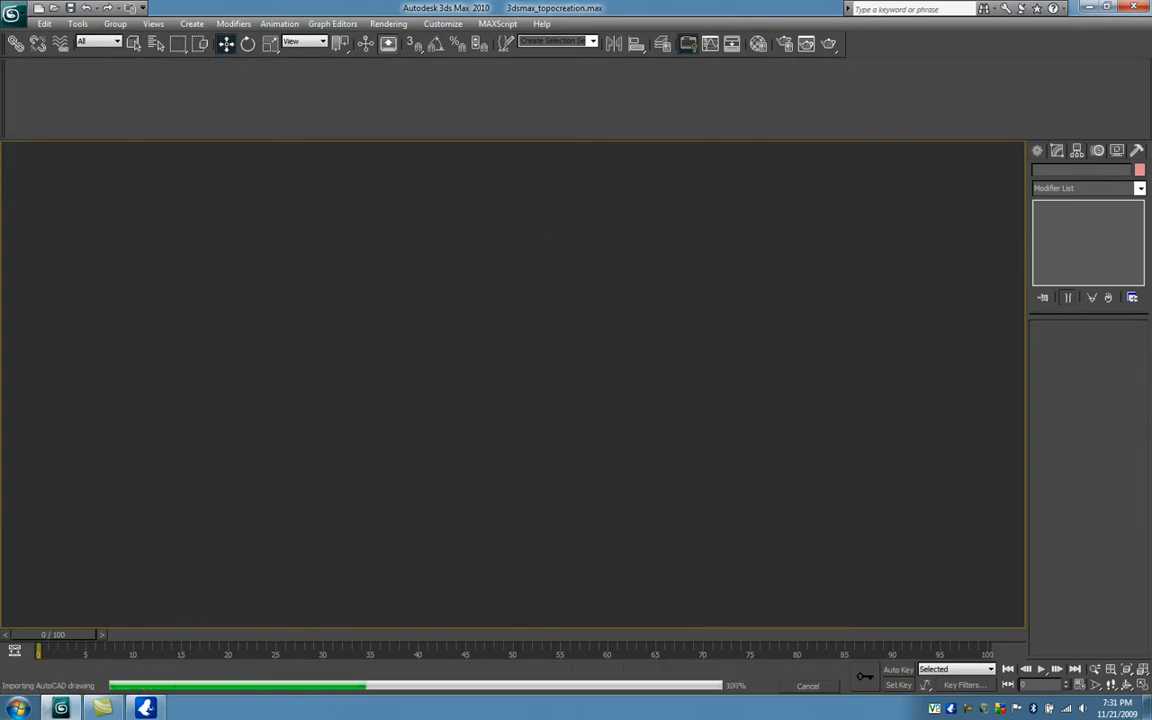
Delete the imported 2D plan and elevation linework and the 3d-ground slab beneath the building
middle_click_drag(388, 495, 586, 290)
scroll(440, 455, "up", 3)
scroll(531, 408, "up", 8)
left_click(800, 408)
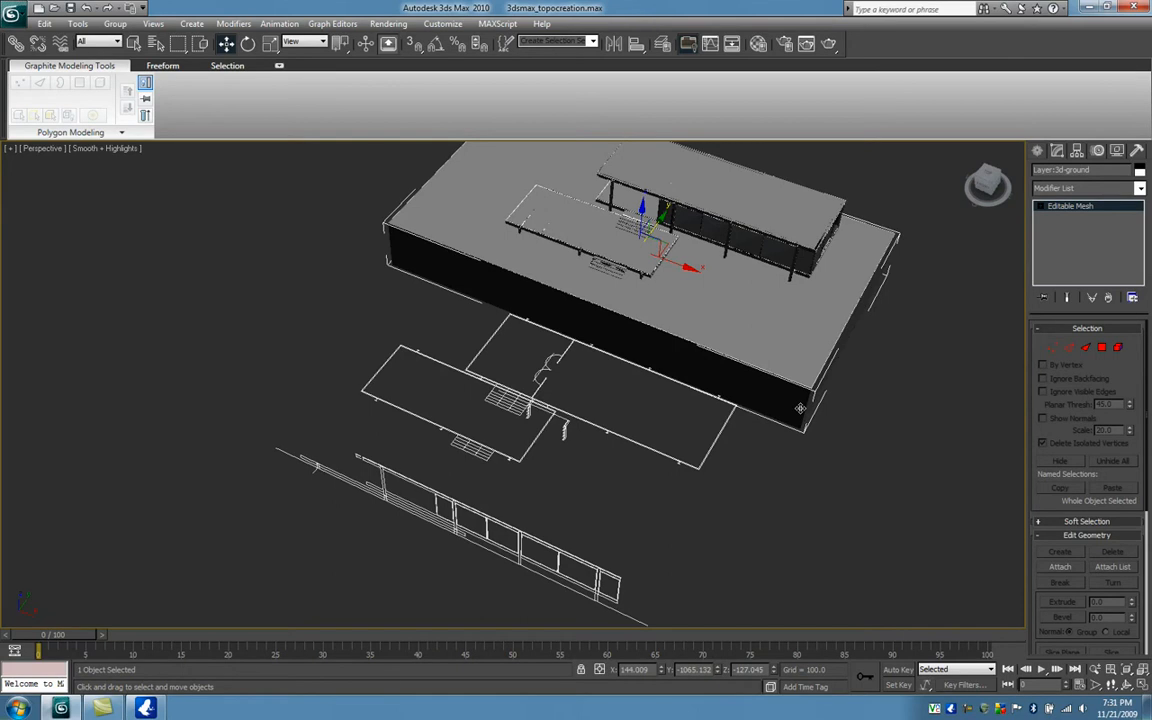
left_click_drag(531, 597, 394, 397)
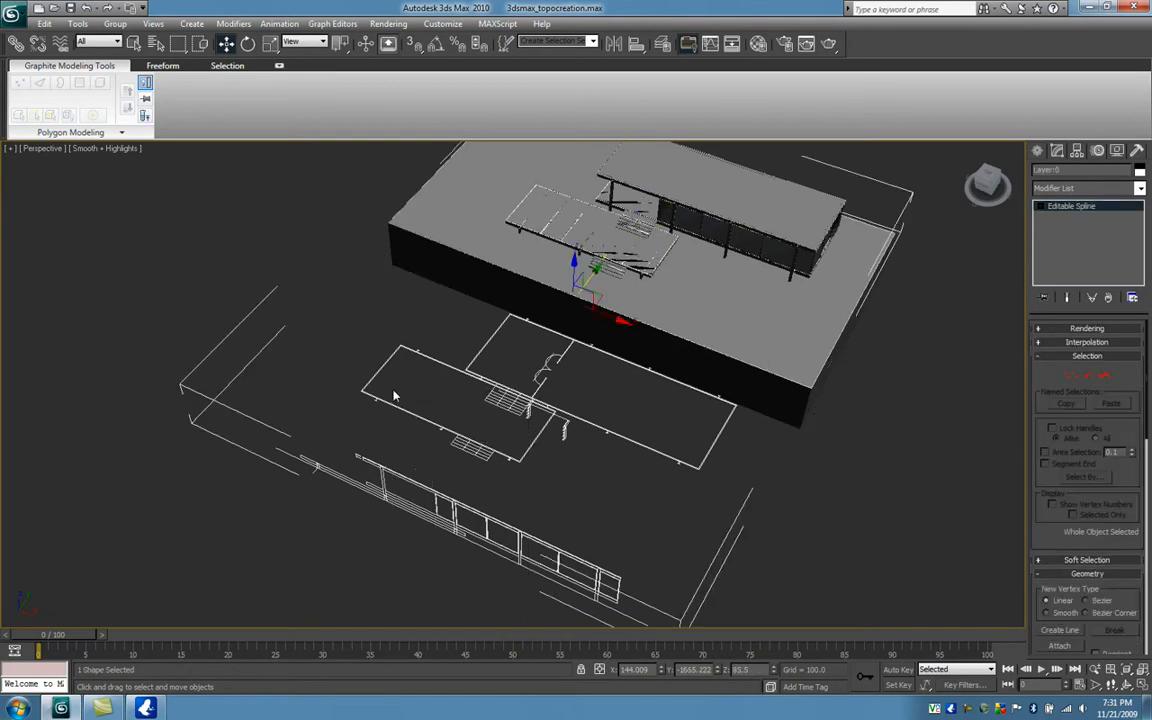
key("Delete")
left_click(563, 345)
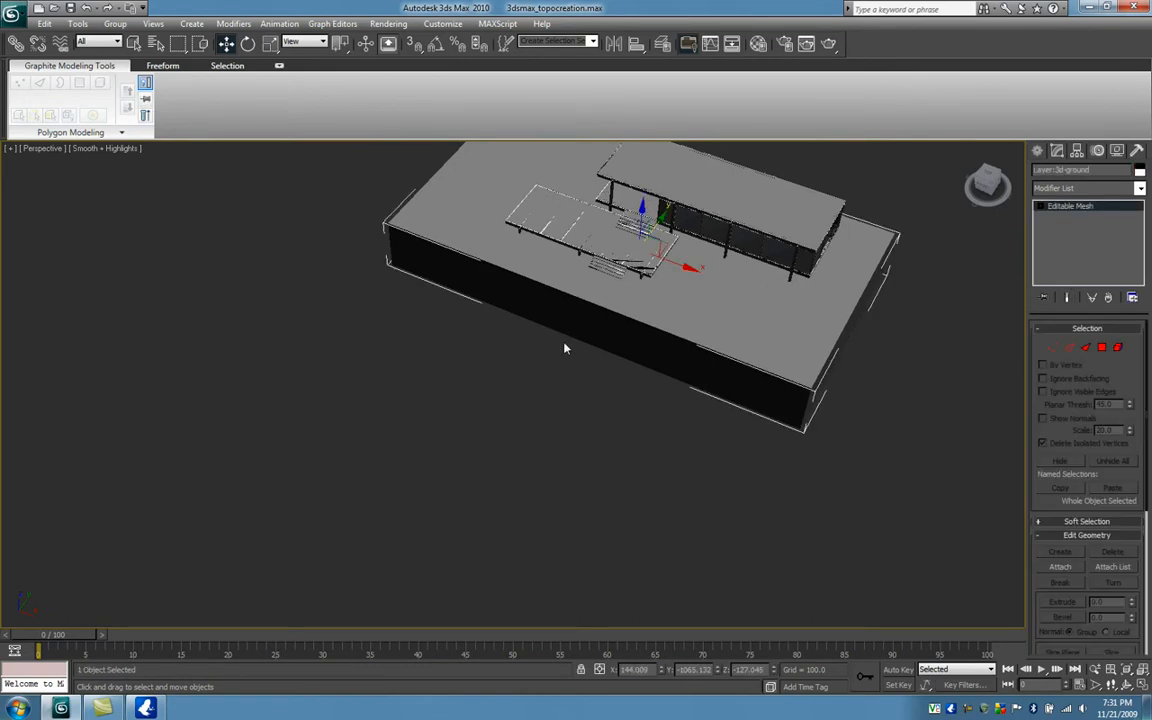
key("Delete")
Select all parts of the imported building and raise them vertically
middle_click_drag(600, 300, 655, 421)
scroll(607, 293, "down", 5)
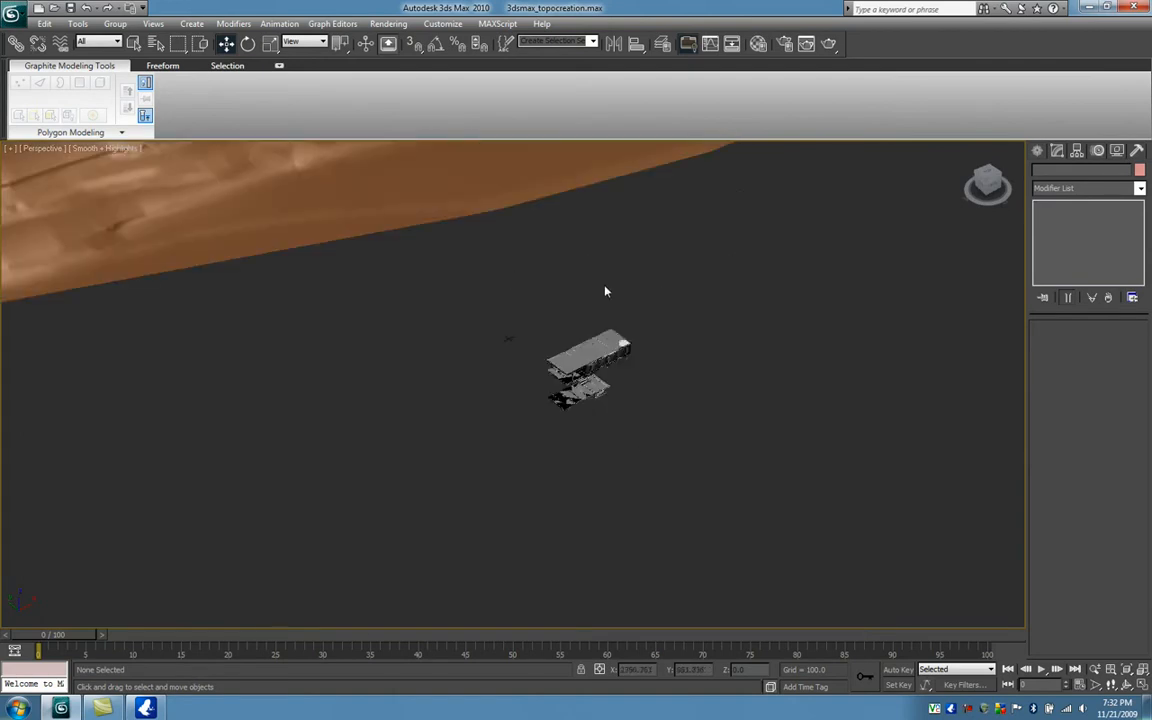
left_click_drag(557, 347, 724, 523)
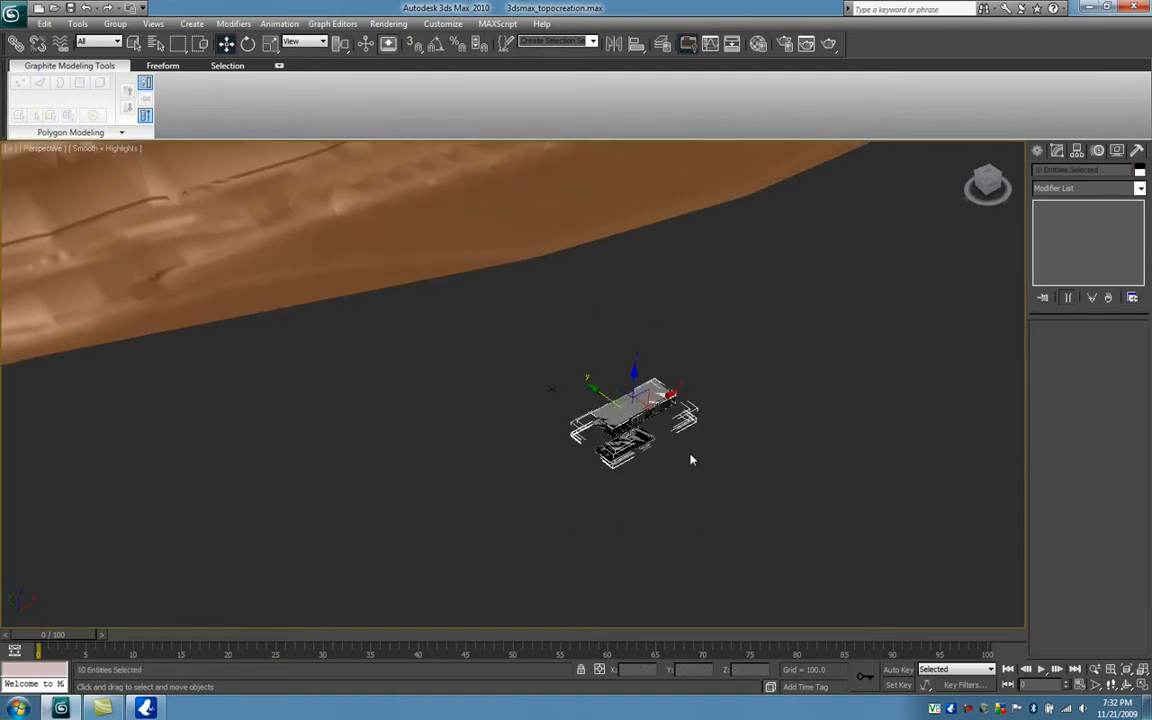
left_click_drag(640, 356, 644, 251)
Show all four viewports zoomed to the scene extents, and move the building horizontally onto the terrain in the Left view
key("alt+w")
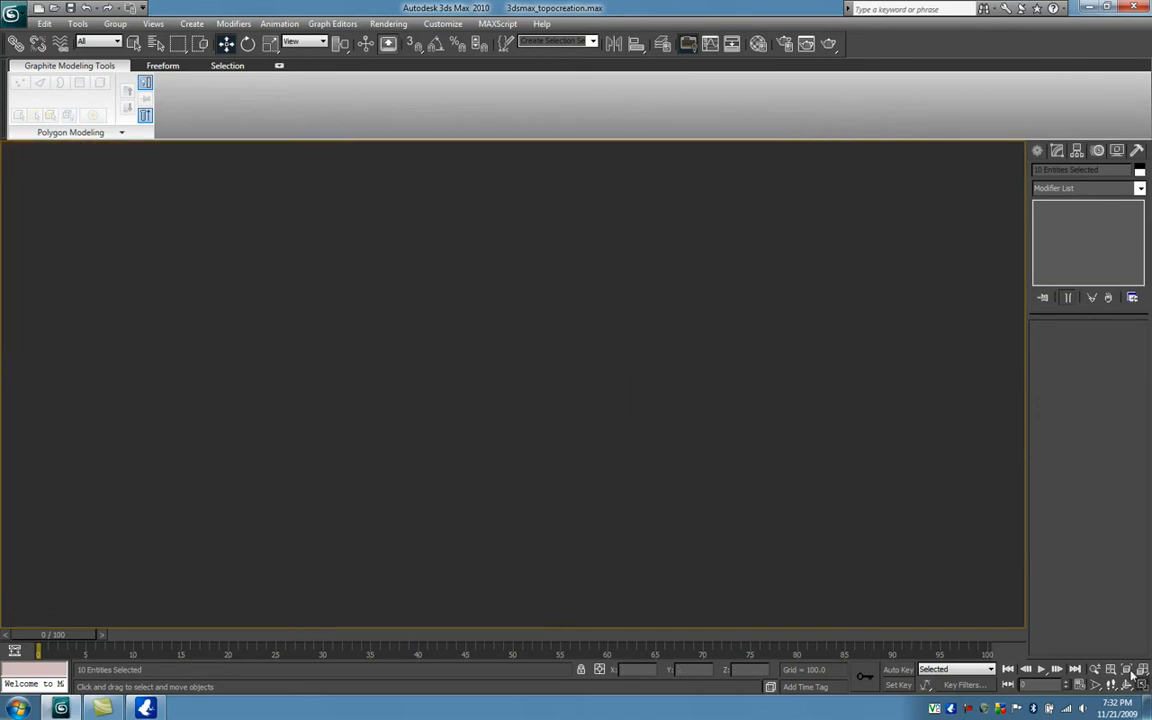
right_click(712, 311)
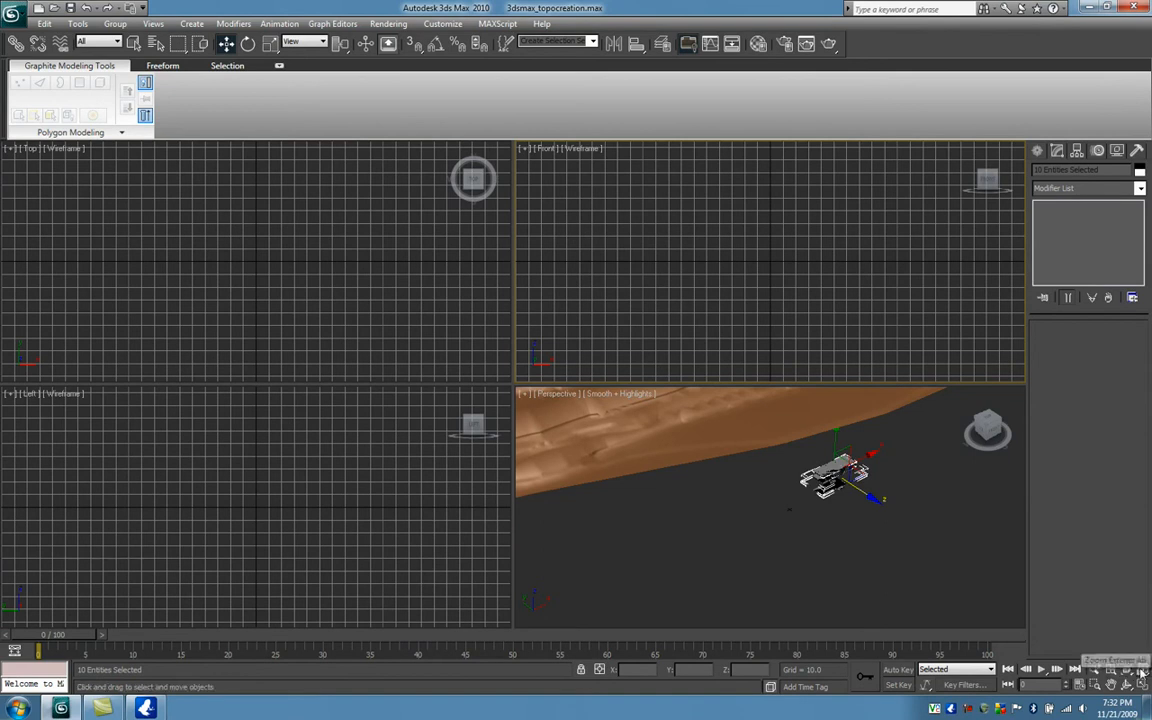
left_click(1142, 670)
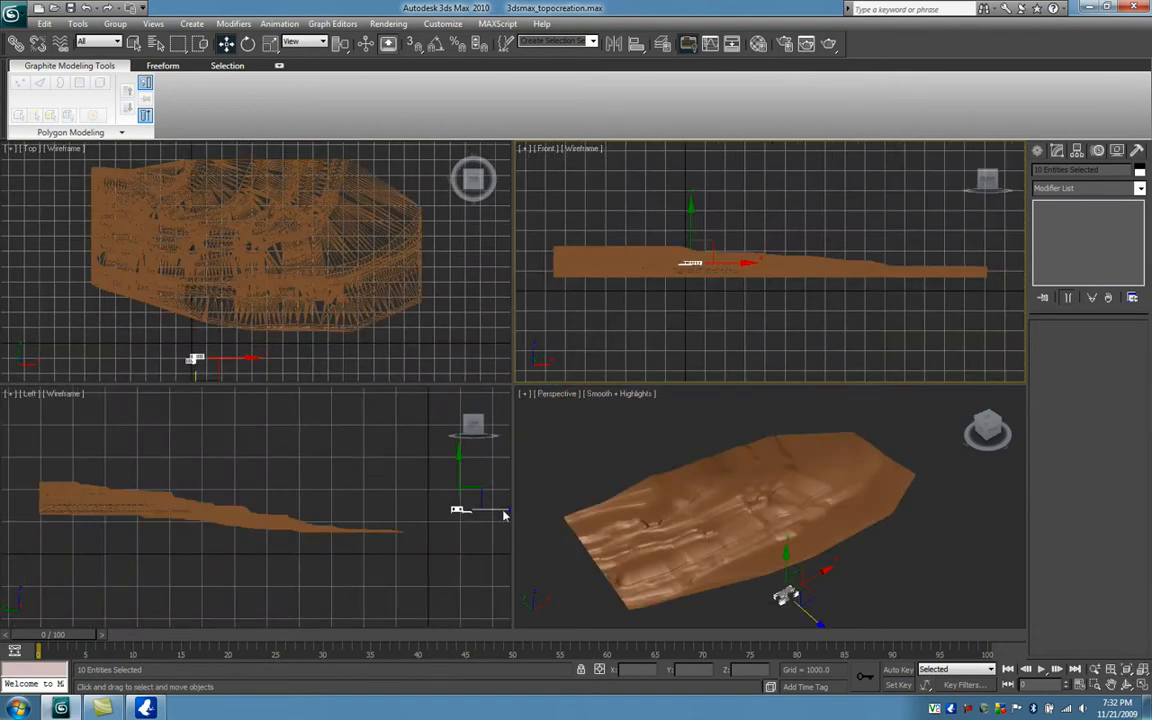
right_click(440, 472)
left_click_drag(459, 473, 190, 469)
Lower the building in the Left view until it rests on the terrain surface
middle_click_drag(170, 470, 331, 498)
scroll(271, 480, "up", 4)
scroll(271, 480, "up", 3)
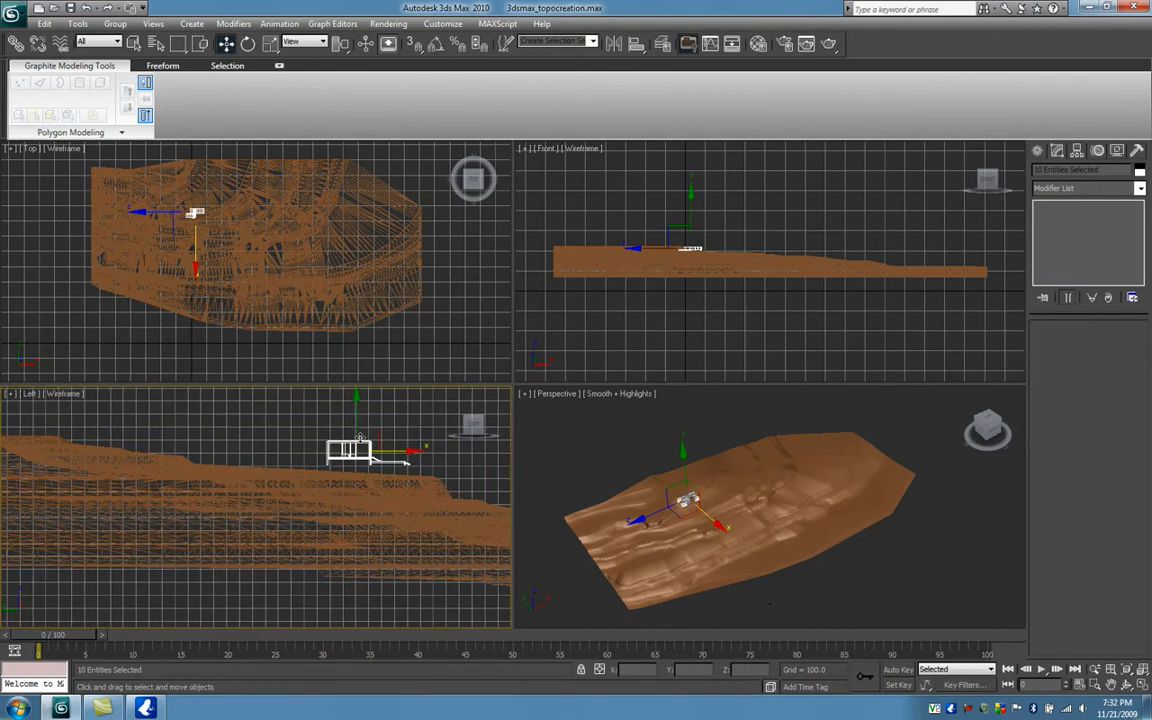
left_click_drag(357, 419, 357, 427)
Examine how the building sits on the terrain up close in the Top and Front views
right_click(320, 323)
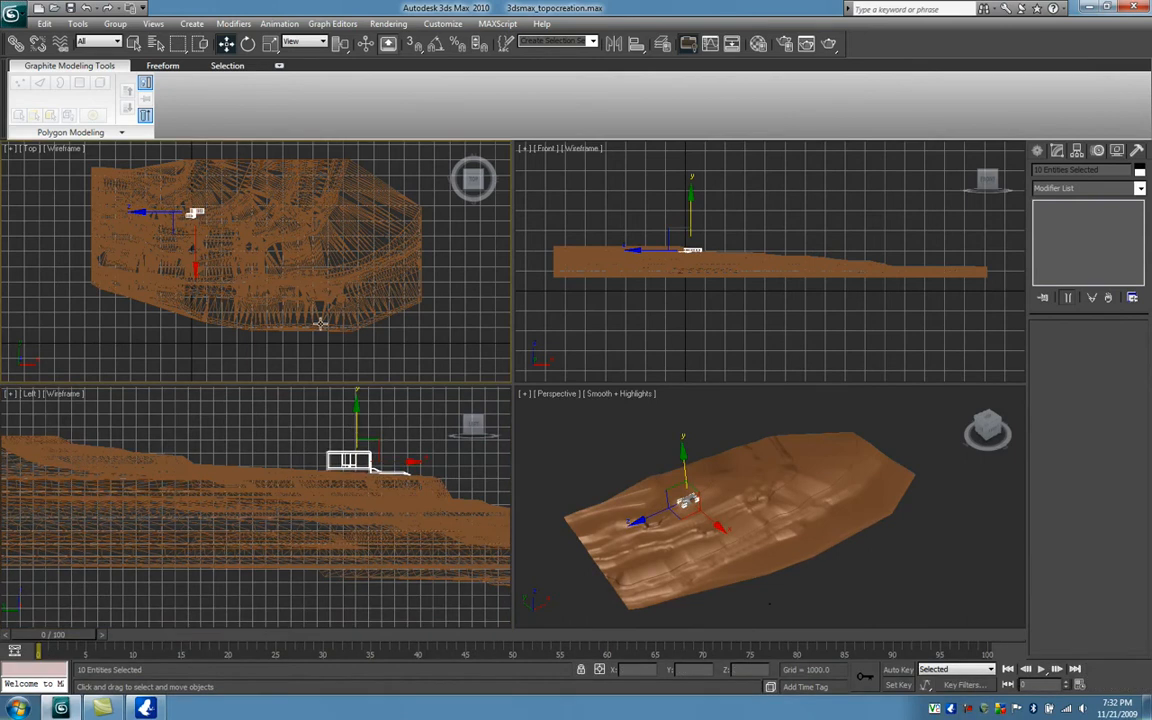
middle_click_drag(320, 323, 351, 368)
scroll(486, 270, "up", 10)
right_click(741, 213)
scroll(701, 228, "up", 9)
scroll(699, 237, "down", 4)
middle_click_drag(699, 237, 861, 296)
scroll(780, 290, "up", 2)
scroll(699, 280, "up", 3)
middle_click_drag(699, 282, 778, 223)
Maximize the Perspective viewport and lower the building slightly toward the ground
right_click(705, 443)
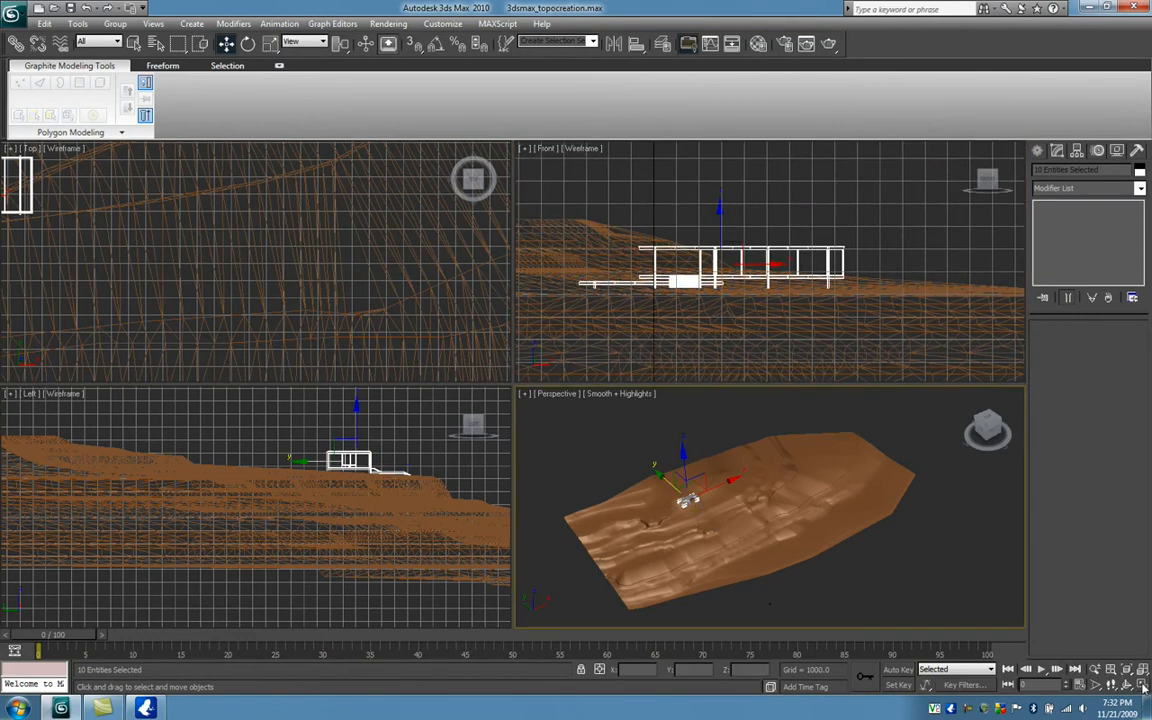
key("alt+w")
scroll(967, 578, "up", 5)
scroll(485, 366, "up", 6)
scroll(391, 322, "down", 2)
middle_click_drag(391, 320, 648, 396)
left_click_drag(613, 216, 613, 236)
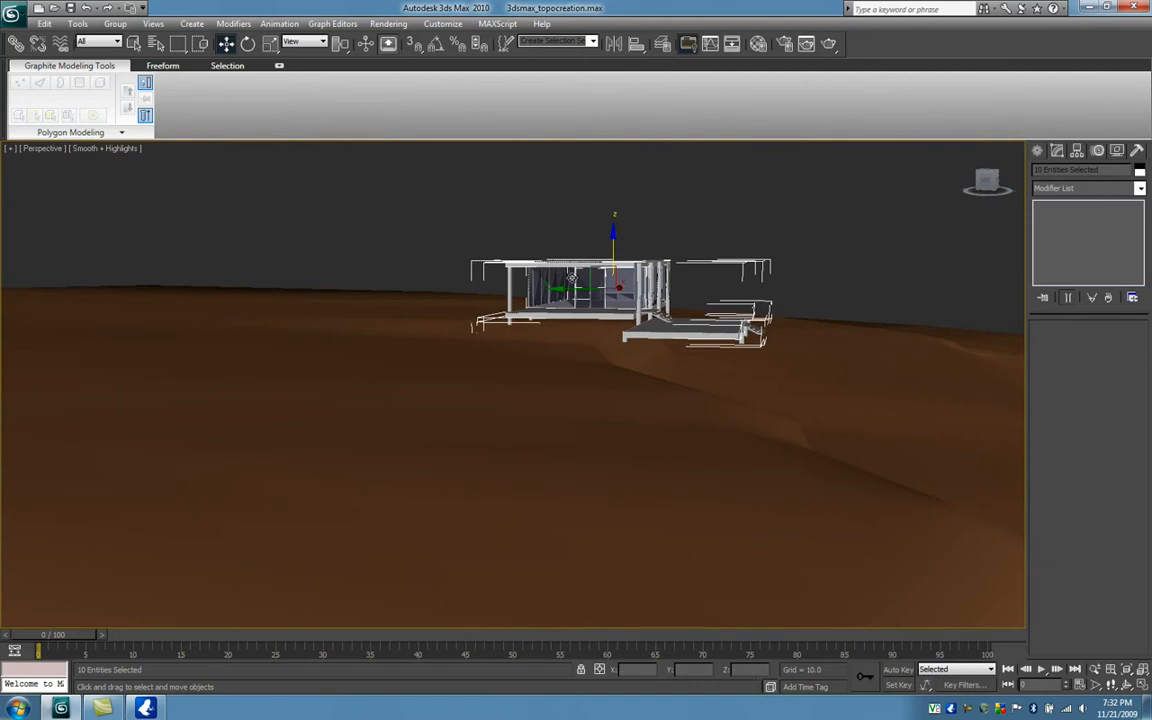
Shift the building along its Y axis across the slope and fine-tune its height above the terrain
left_click_drag(565, 289, 428, 273)
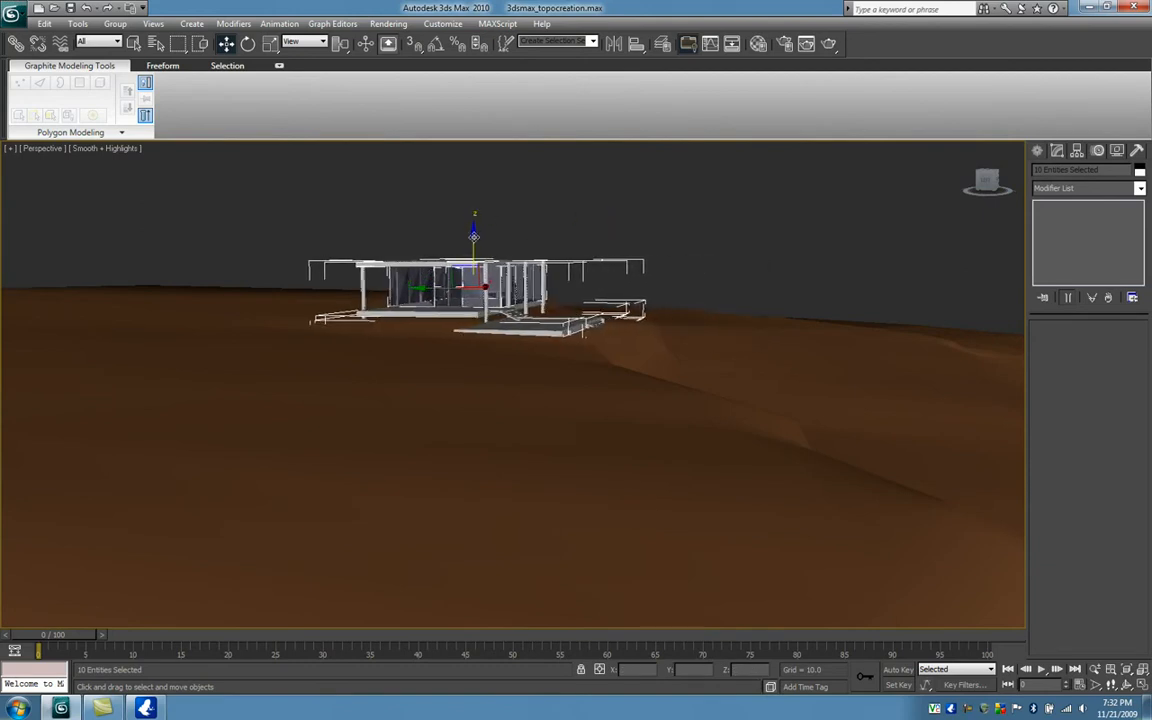
left_click_drag(474, 238, 474, 234)
middle_click_drag(509, 263, 497, 292)
left_click_drag(416, 312, 398, 311)
Rotate the building slightly about its vertical axis and clear the selection
middle_click_drag(466, 262, 450, 305, "alt")
left_click(248, 43)
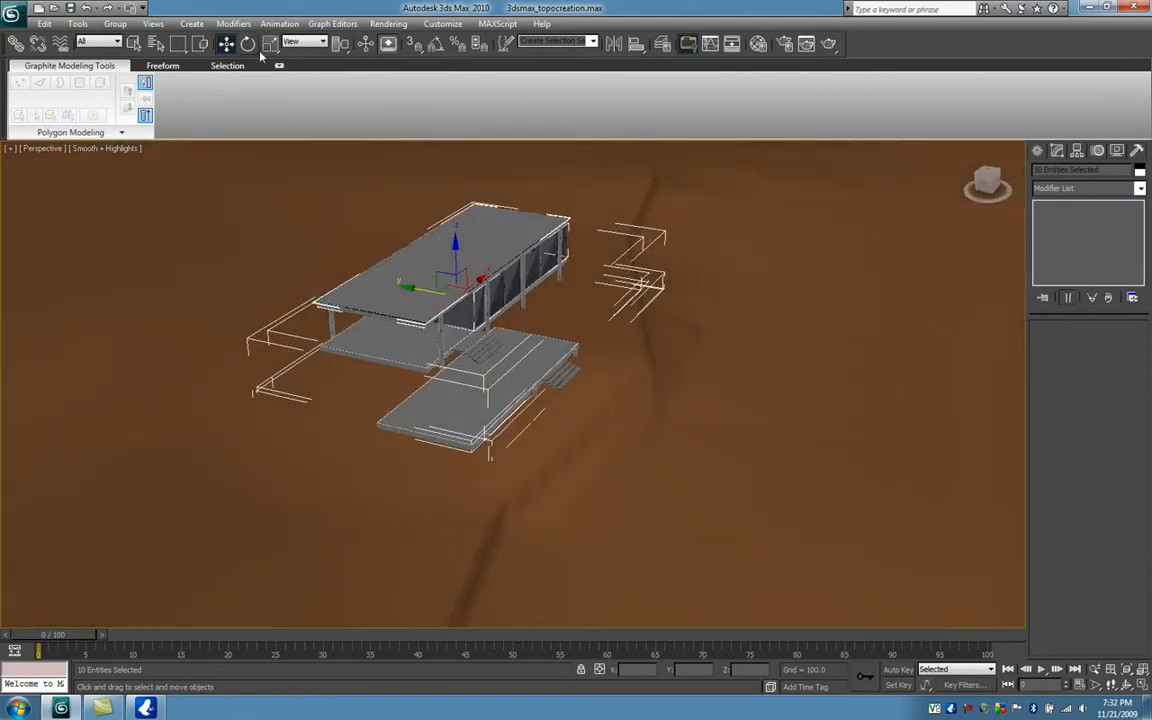
mouse_move(490, 312)
left_mouse_down()
mouse_move(229, 247)
mouse_move(198, 213)
mouse_move(492, 297)
left_mouse_up()
middle_click_drag(419, 198, 555, 301)
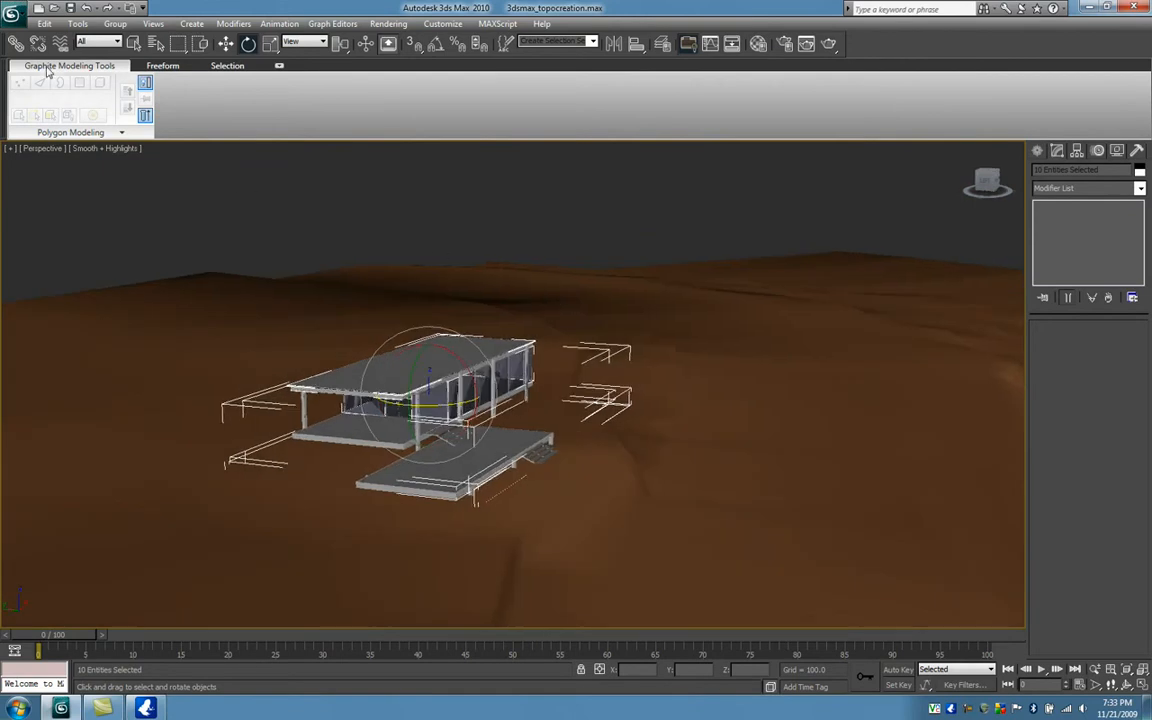
left_click(133, 43)
left_click(283, 214)
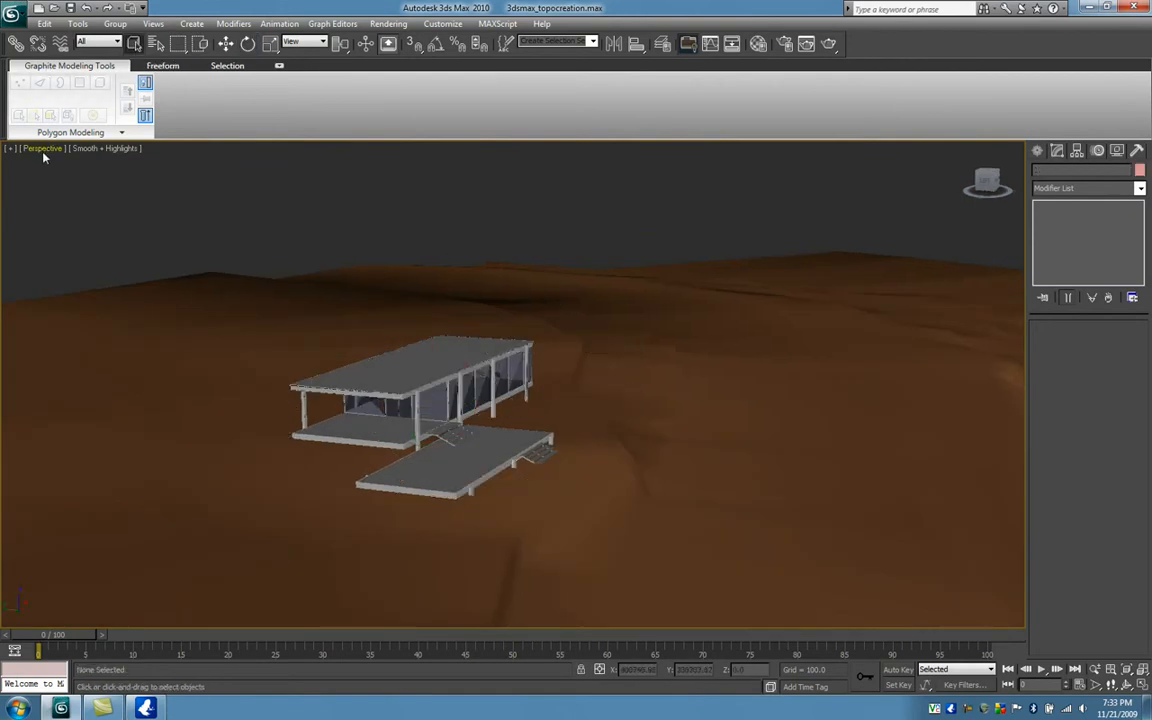
Compare the Hidden Line, Wireframe and Flat styles in the Perspective viewport, and settle on Smooth + Highlights with Edged Faces
left_click(103, 149)
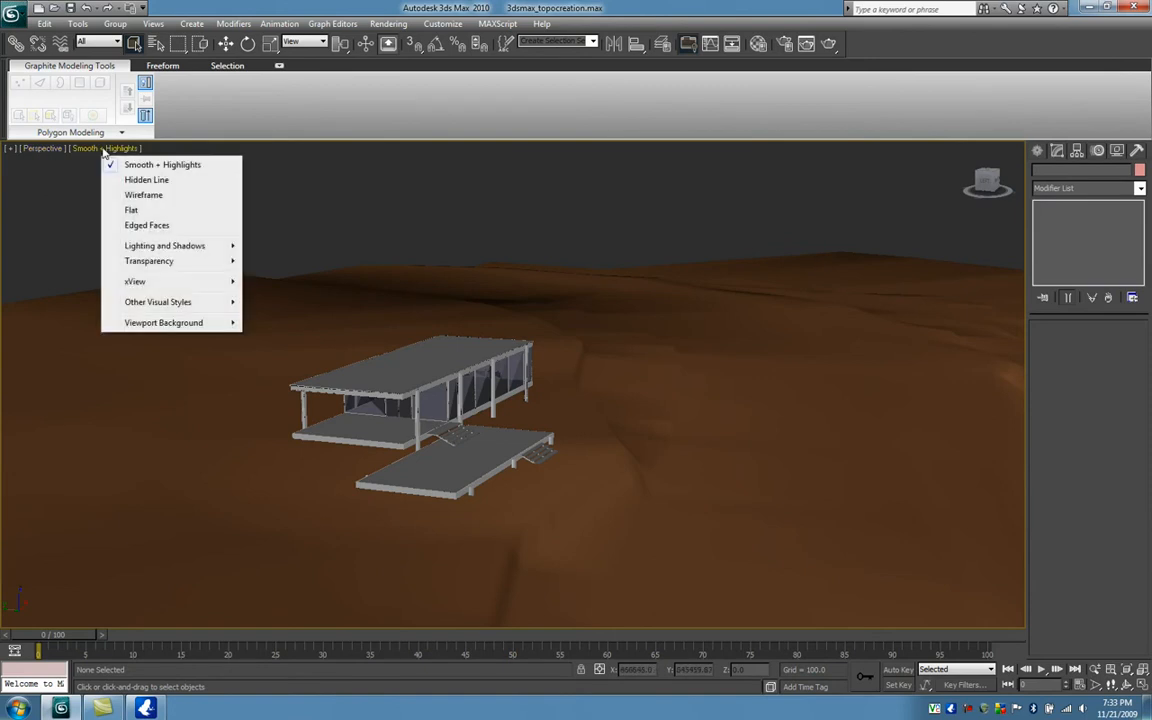
left_click(143, 183)
left_click(90, 148)
left_click(127, 194)
left_click(88, 149)
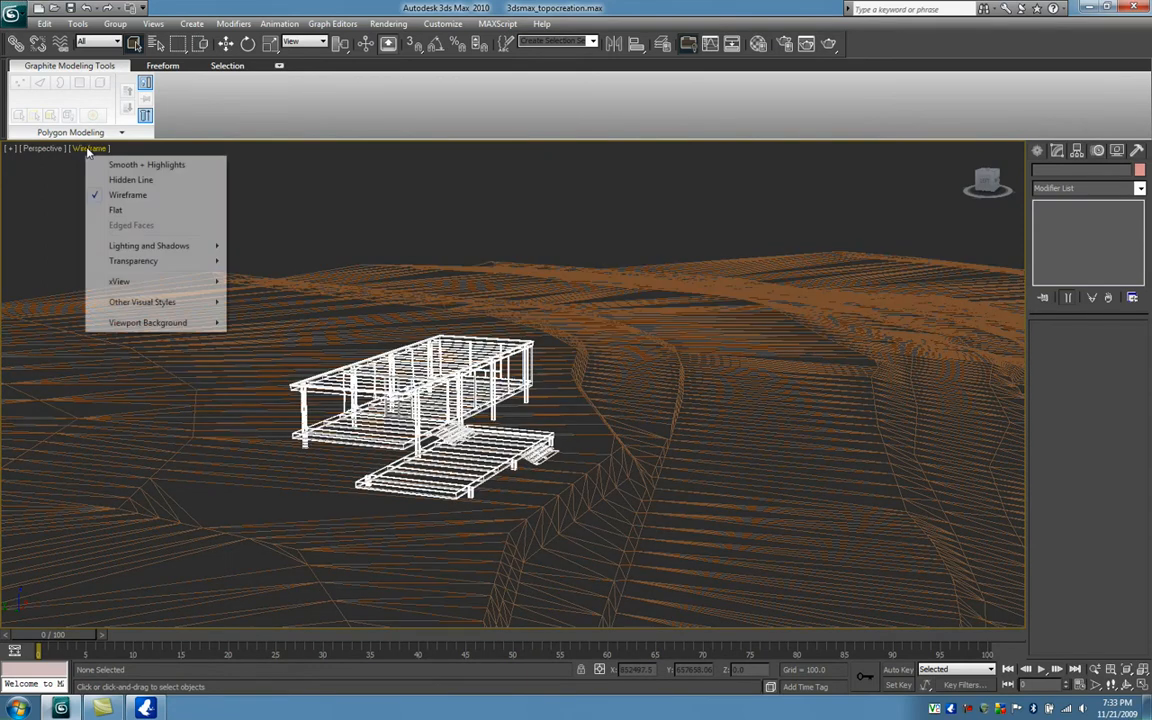
left_click(117, 209)
left_click(80, 148)
left_click(144, 164)
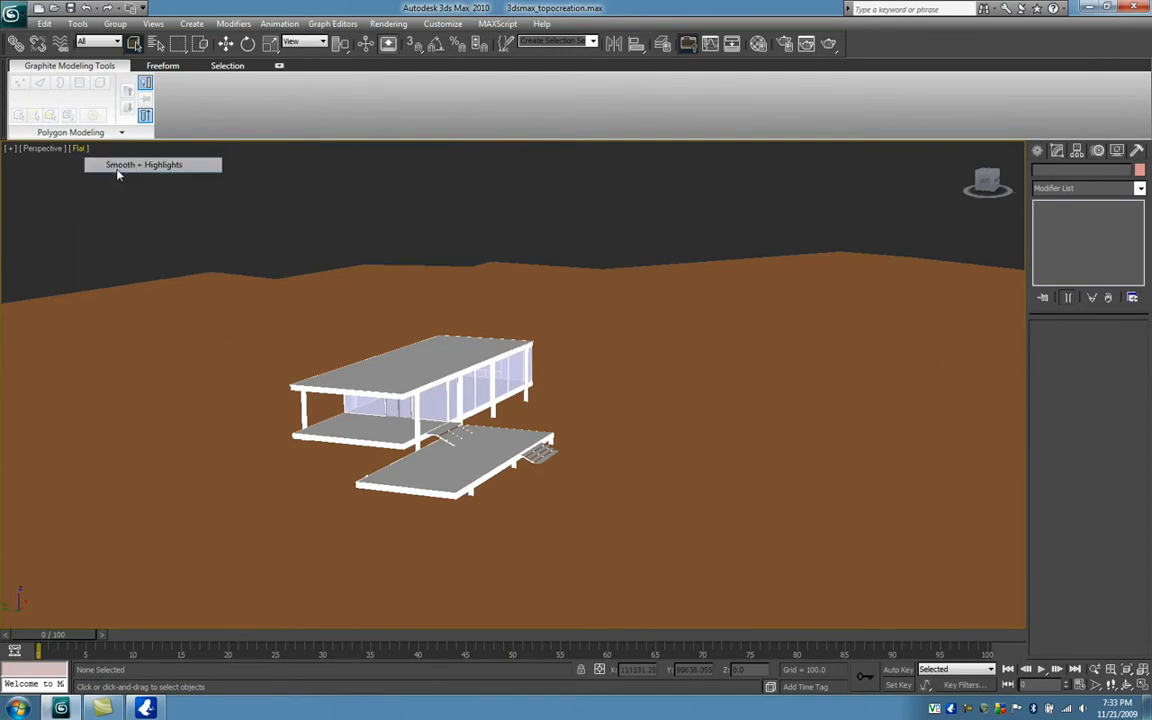
left_click(86, 148)
left_click(118, 225)
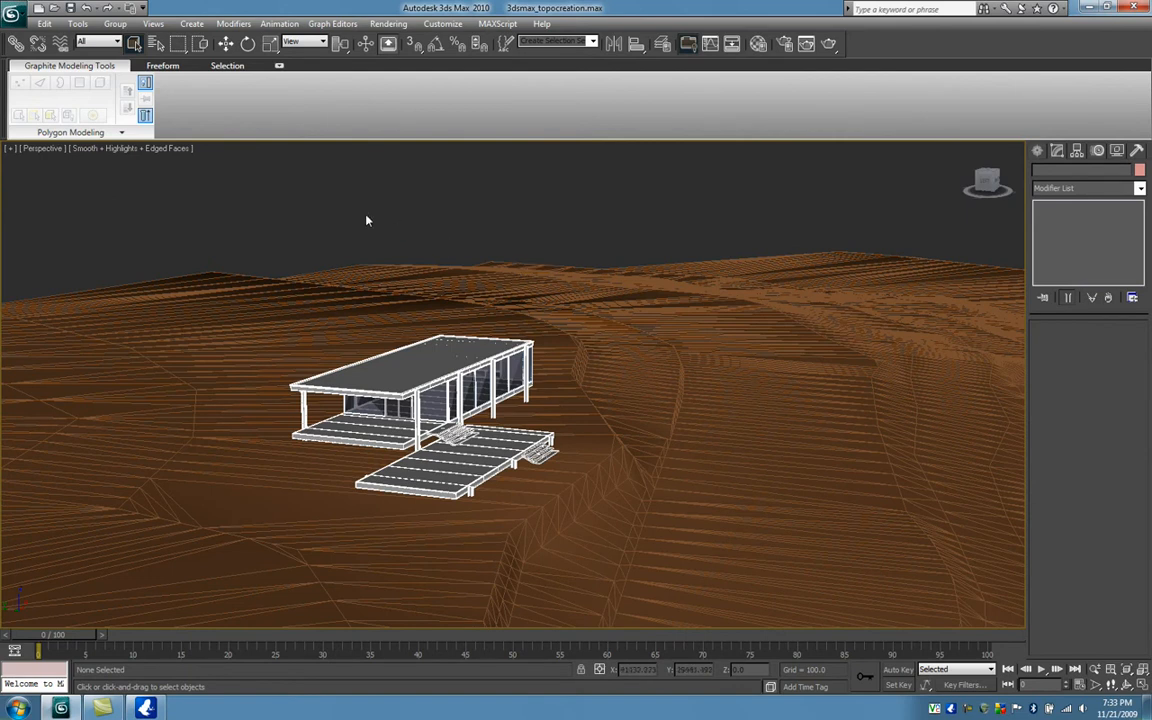
Create a target camera from the current perspective view of the building and set its stock lens to 15mm
middle_click_drag(381, 224, 420, 288)
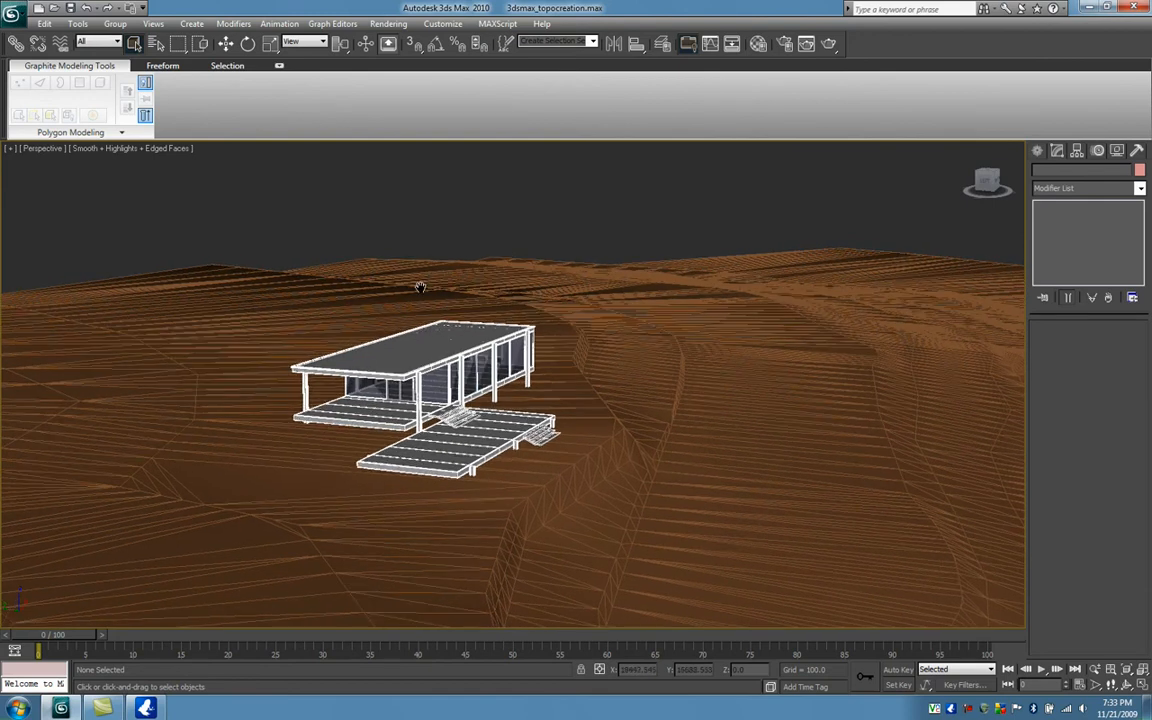
key("ctrl+c")
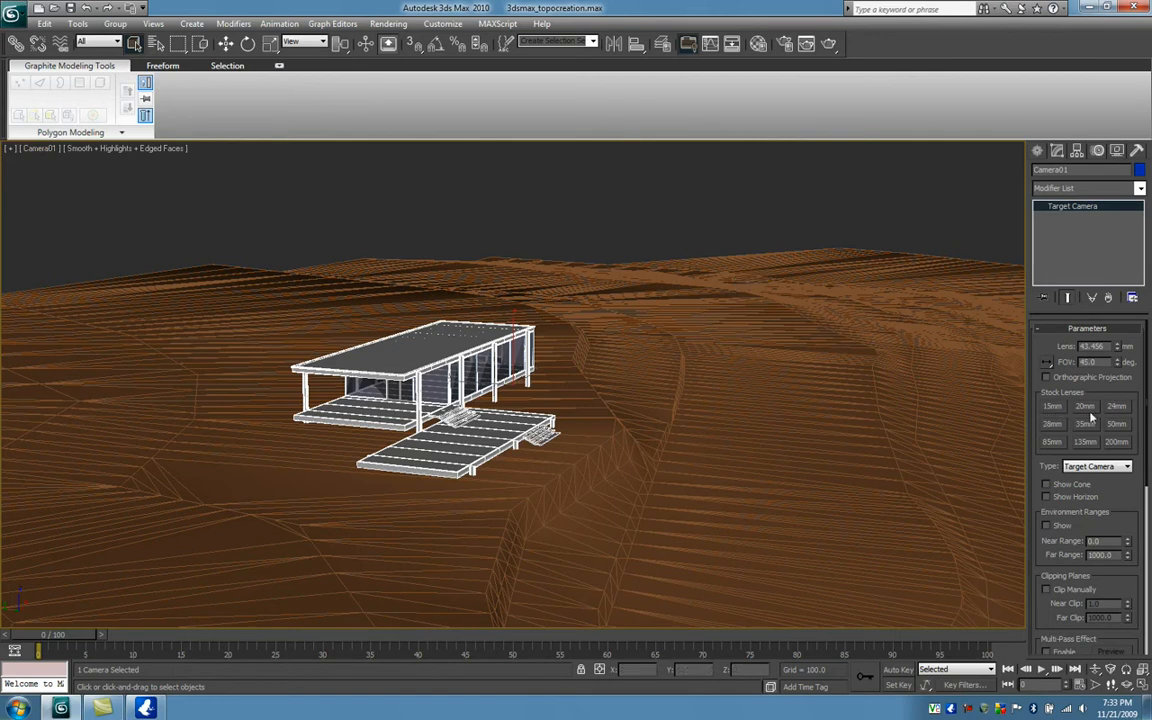
left_click(1055, 409)
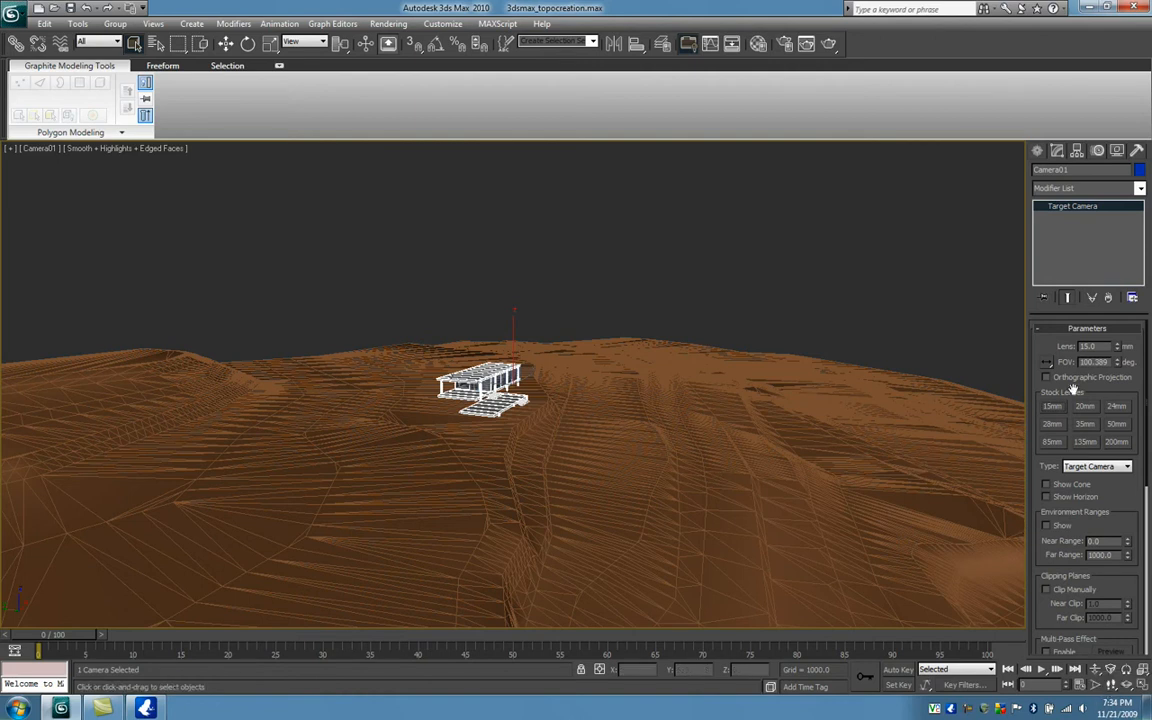
Try Orthographic Projection on the camera and turn it back off
left_click_drag(1090, 513, 1096, 540)
left_click(1047, 378)
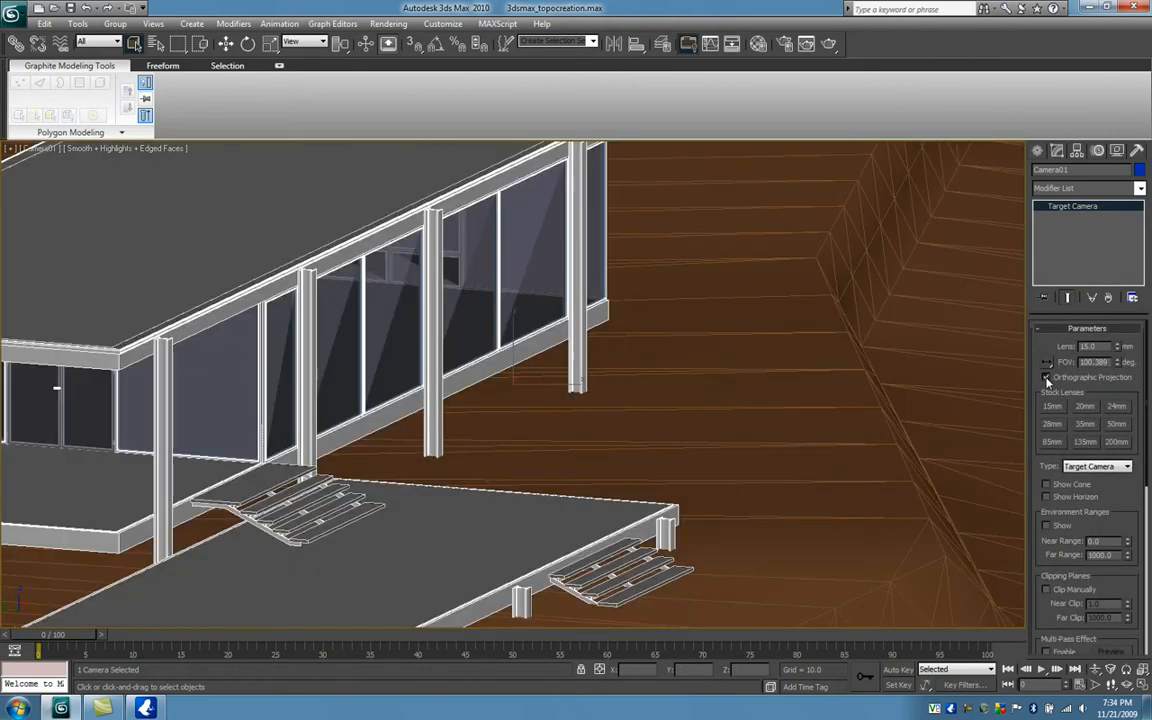
left_click(1047, 378)
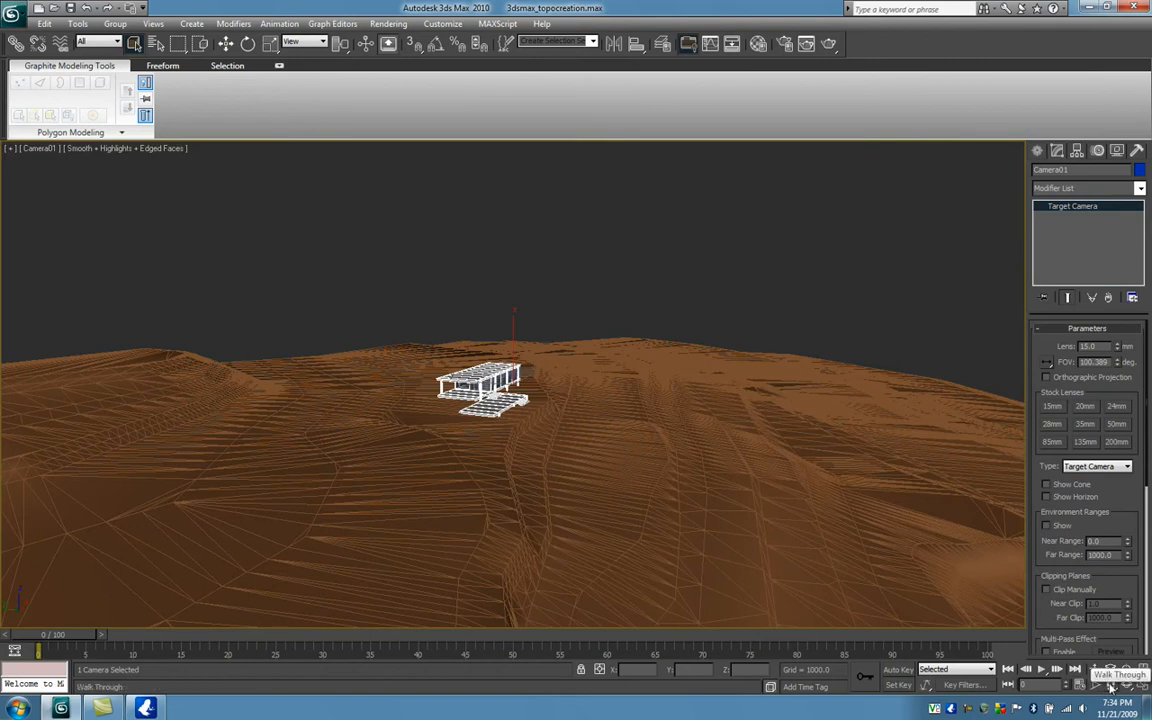
Re-aim the camera toward the building with the Walk Through tool
left_click(1111, 686)
left_click(1111, 670)
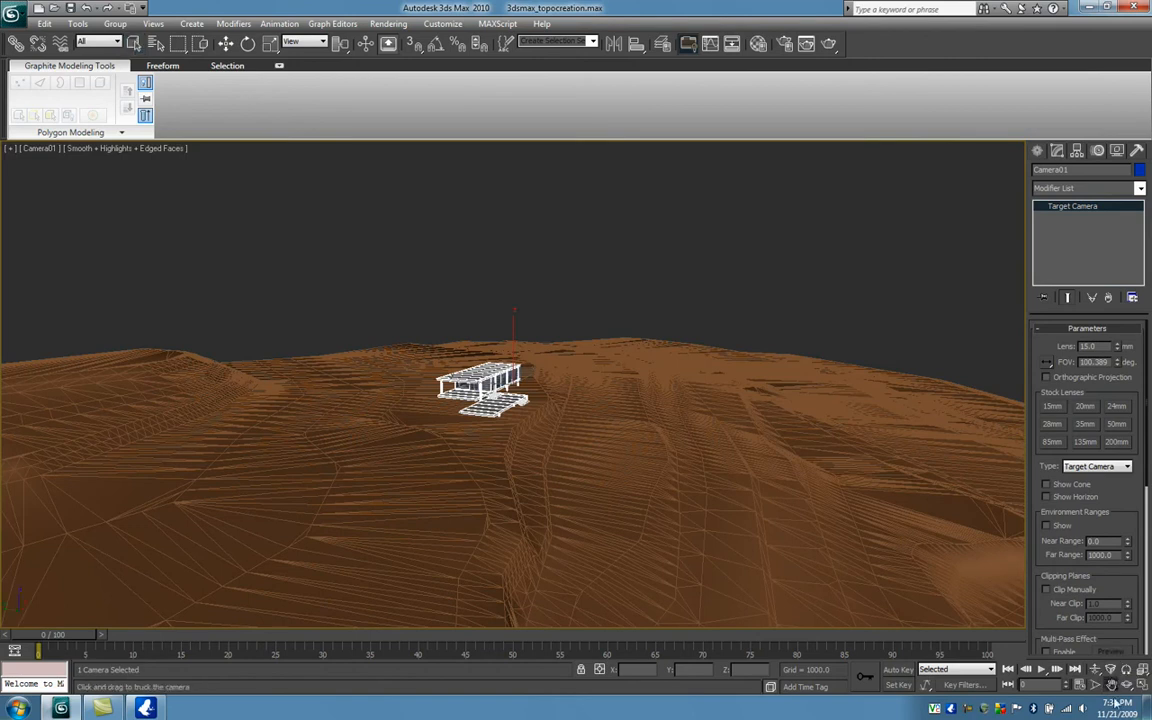
left_click(1111, 686)
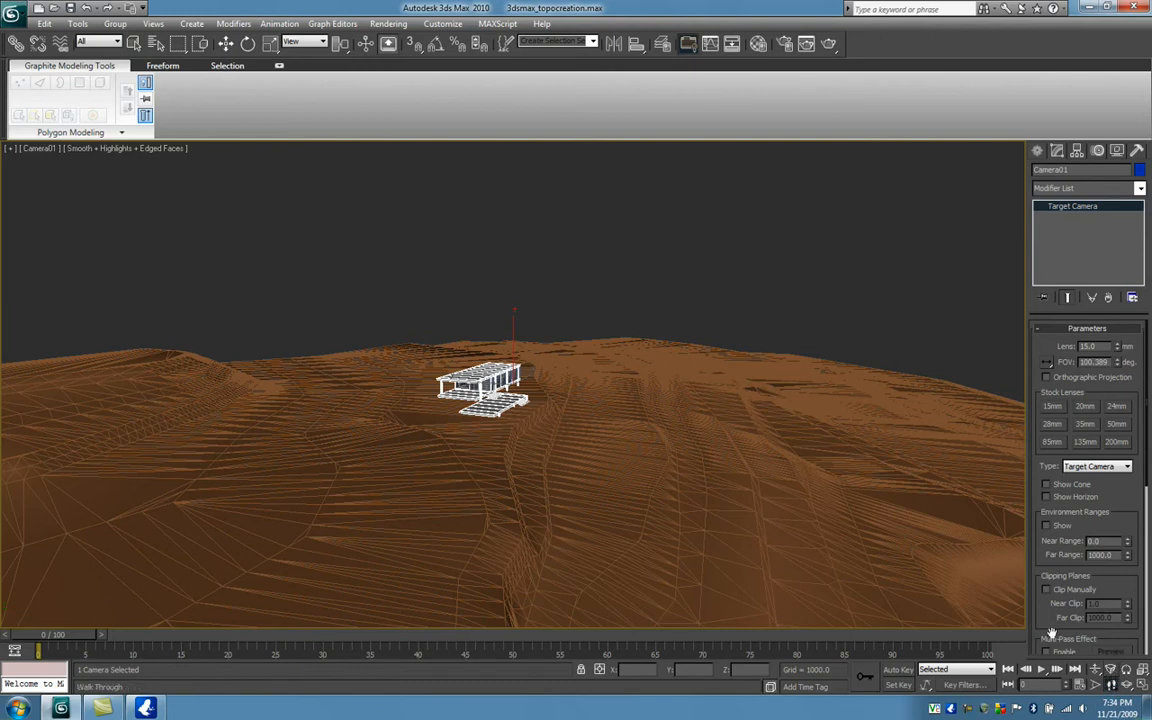
left_click_drag(532, 393, 524, 391)
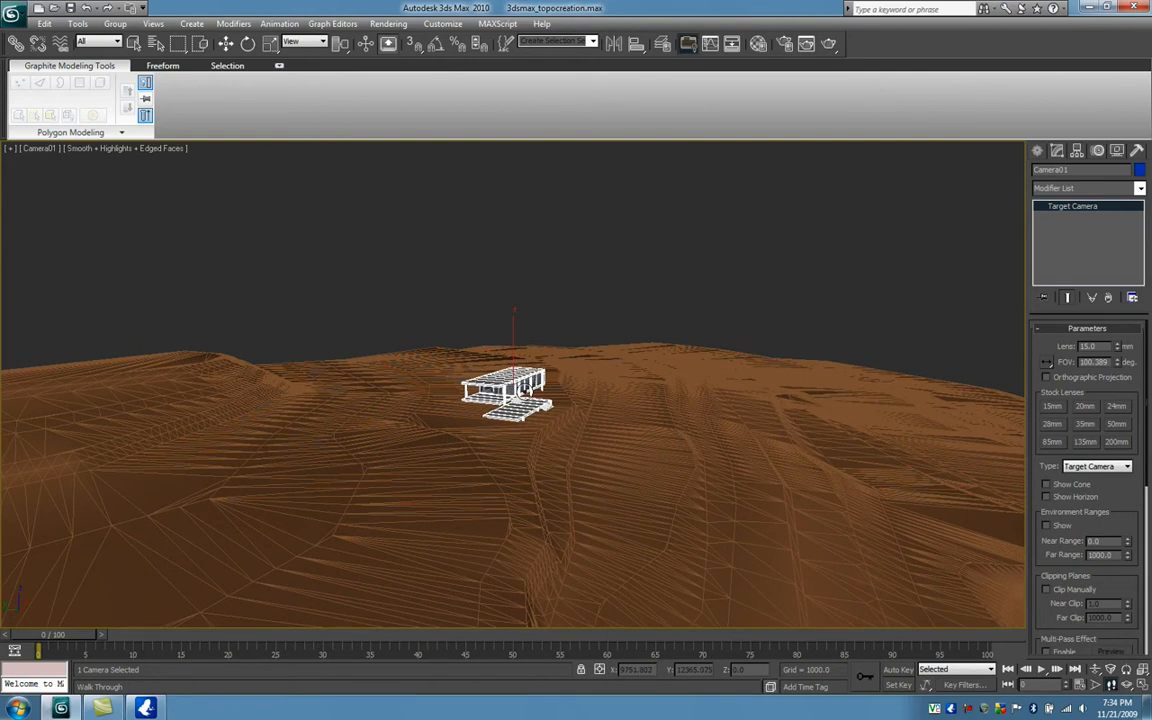
left_click_drag(524, 391, 526, 391)
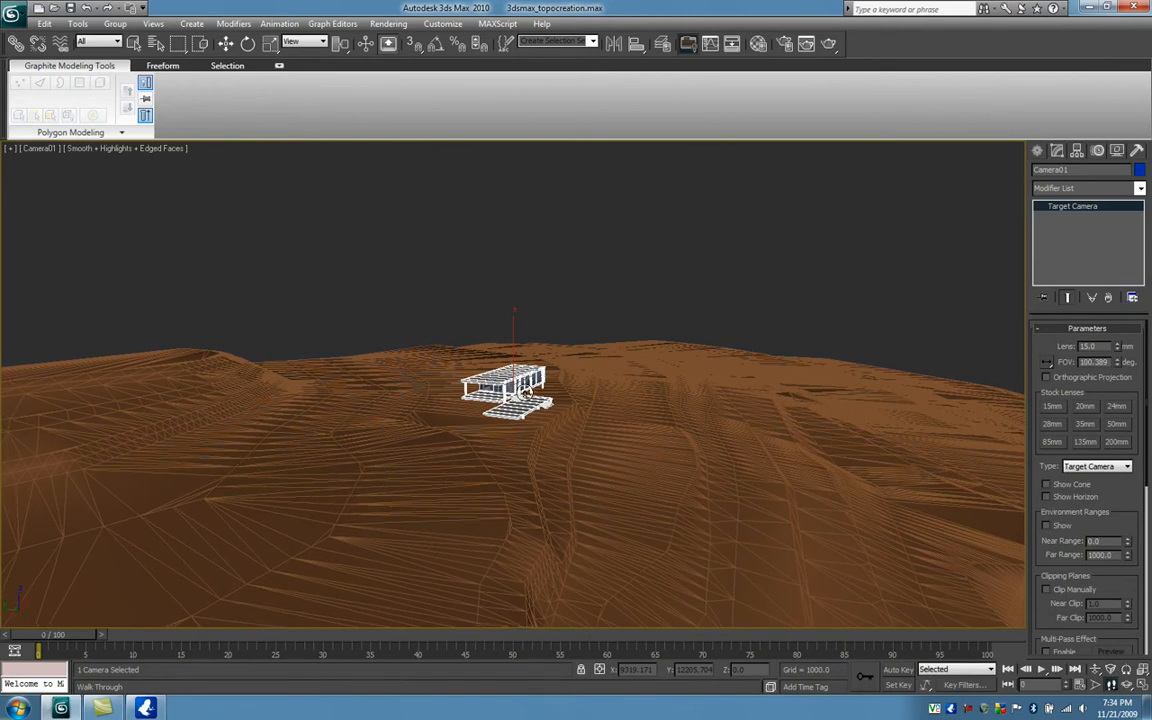
Walk the camera forward across the terrain until the building and its front terrace fill the view
key("Left")
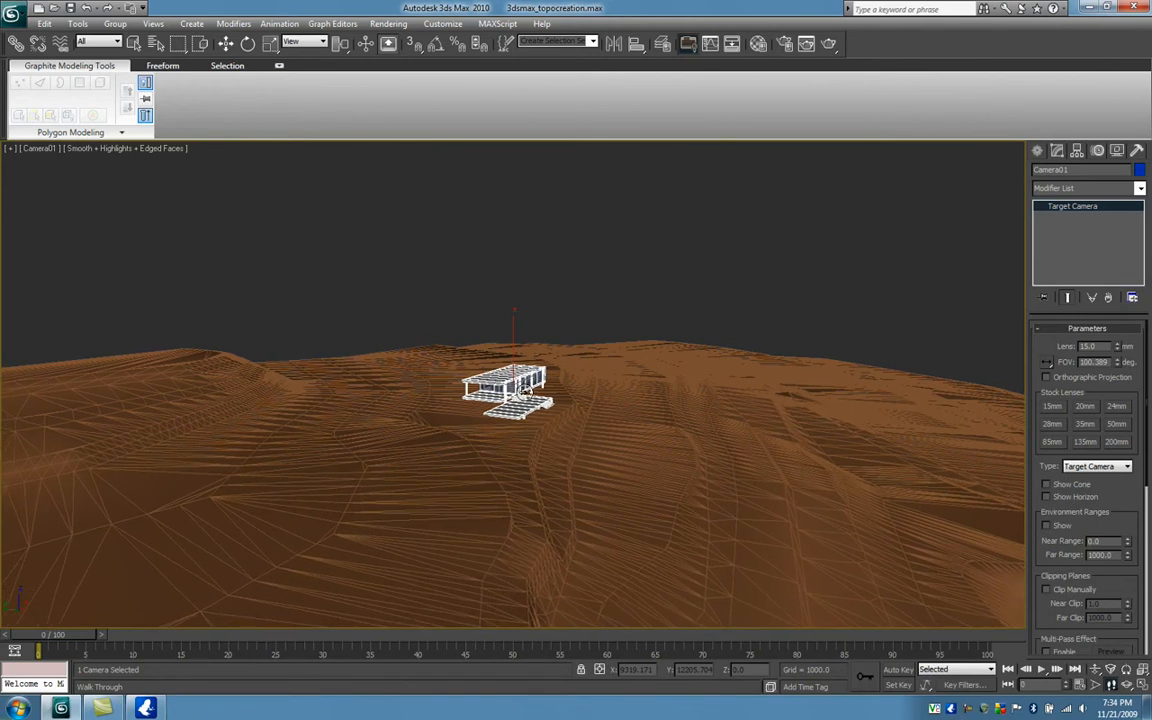
key("Right")
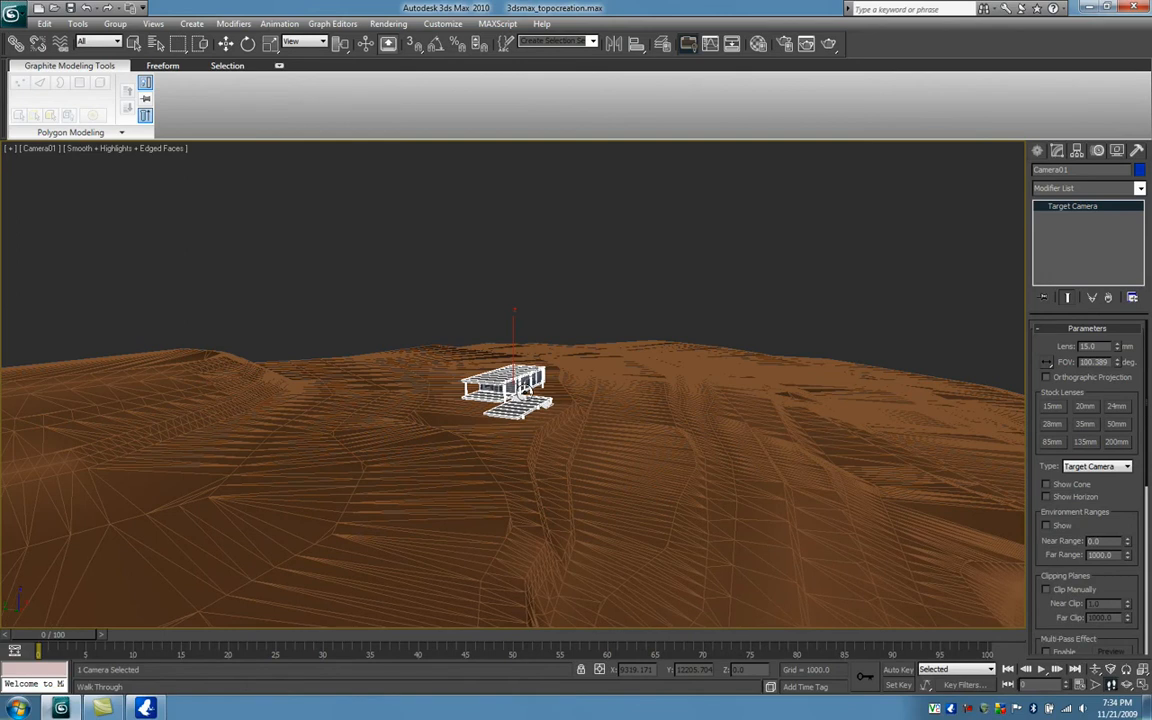
key("Up")
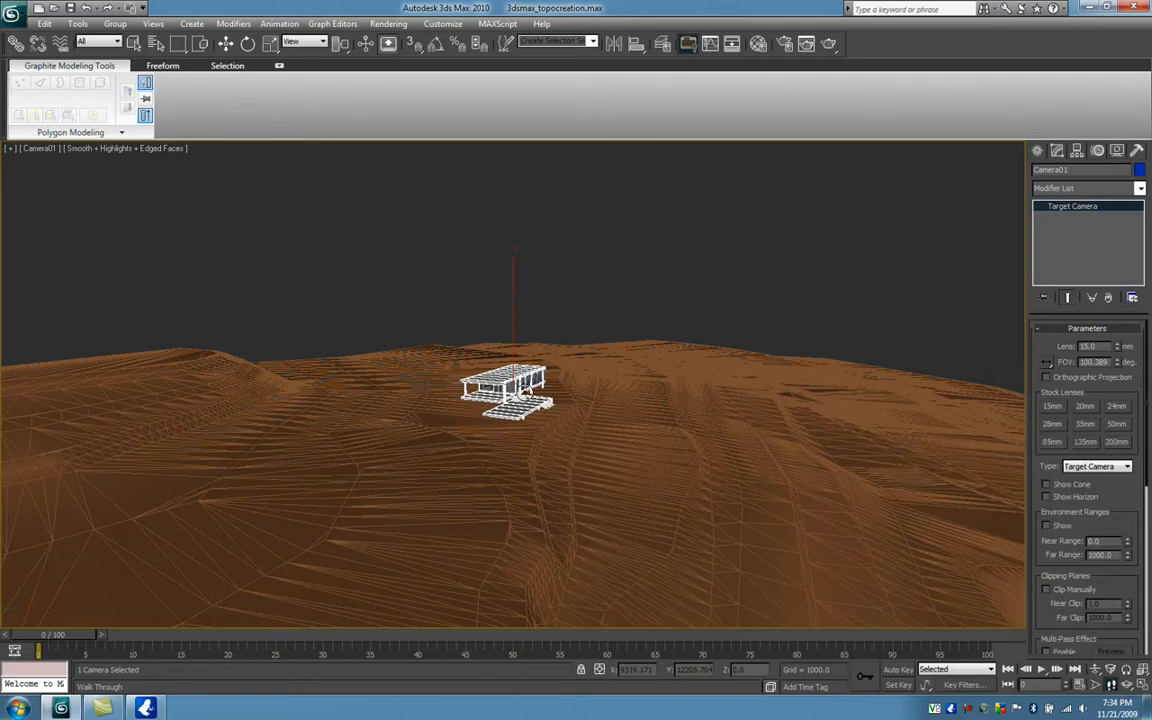
key("Up")
key("Up")
key("Up")
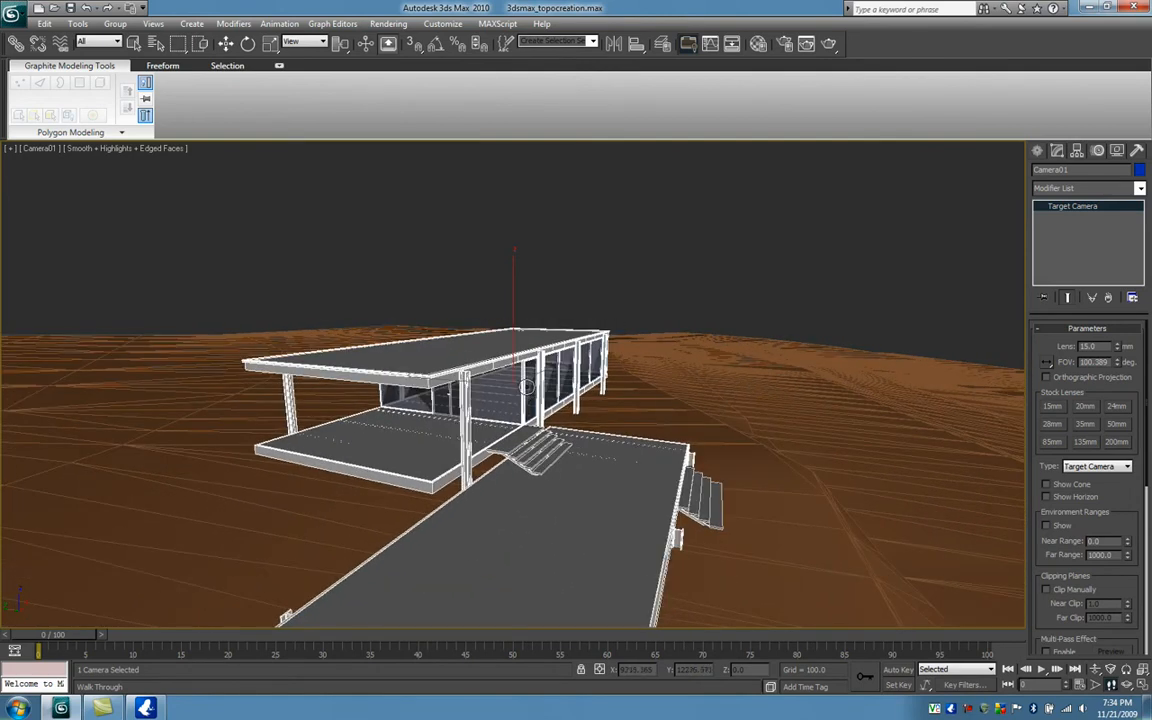
left_click_drag(537, 393, 557, 389)
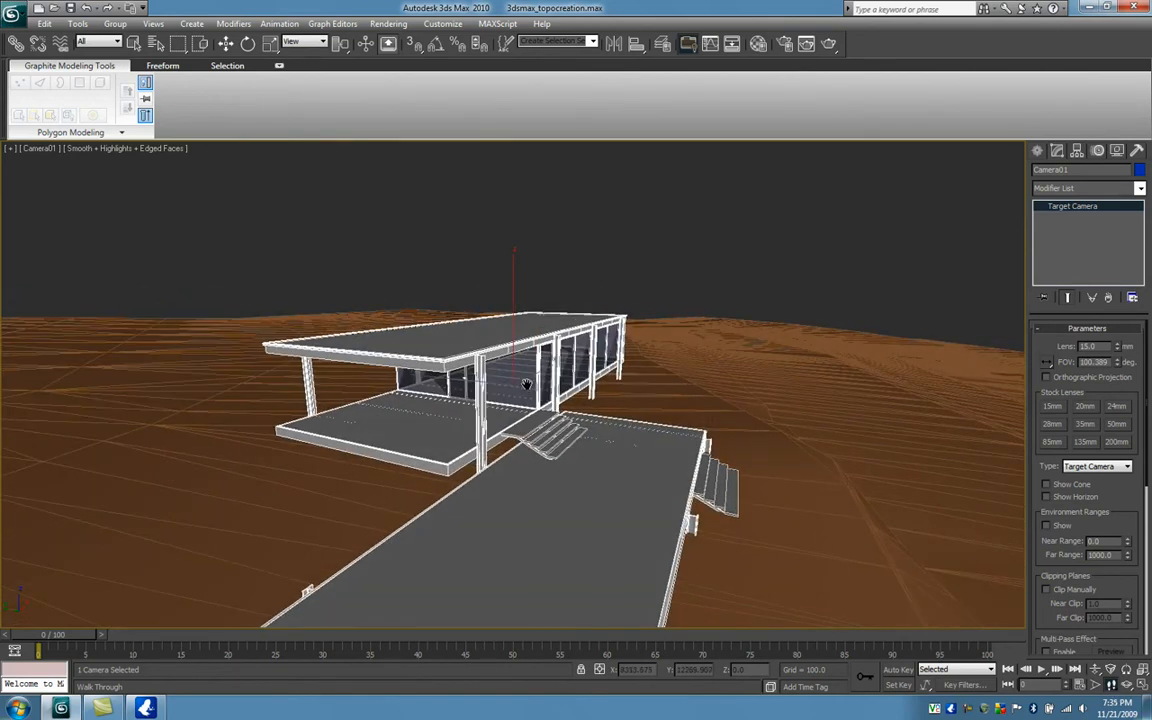
key("Up")
Lower the camera close to ground level and re-aim it to frame the whole building with the front terrace in the foreground
middle_click_drag(526, 361, 489, 208)
middle_click_drag(557, 346, 532, 257)
left_click_drag(524, 319, 511, 292)
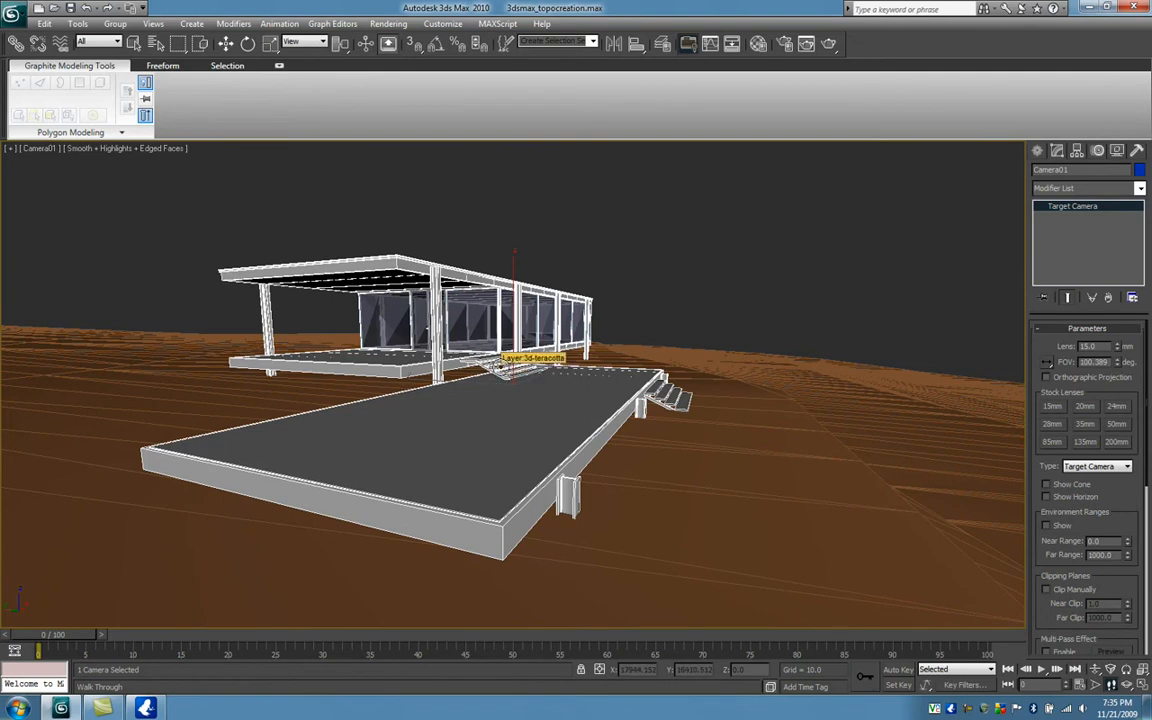
mouse_move(496, 334)
left_mouse_down()
mouse_move(527, 327)
mouse_move(505, 333)
left_mouse_up()
middle_click_drag(506, 332, 484, 310)
mouse_move(484, 310)
left_mouse_down()
mouse_move(509, 316)
mouse_move(492, 311)
left_mouse_up()
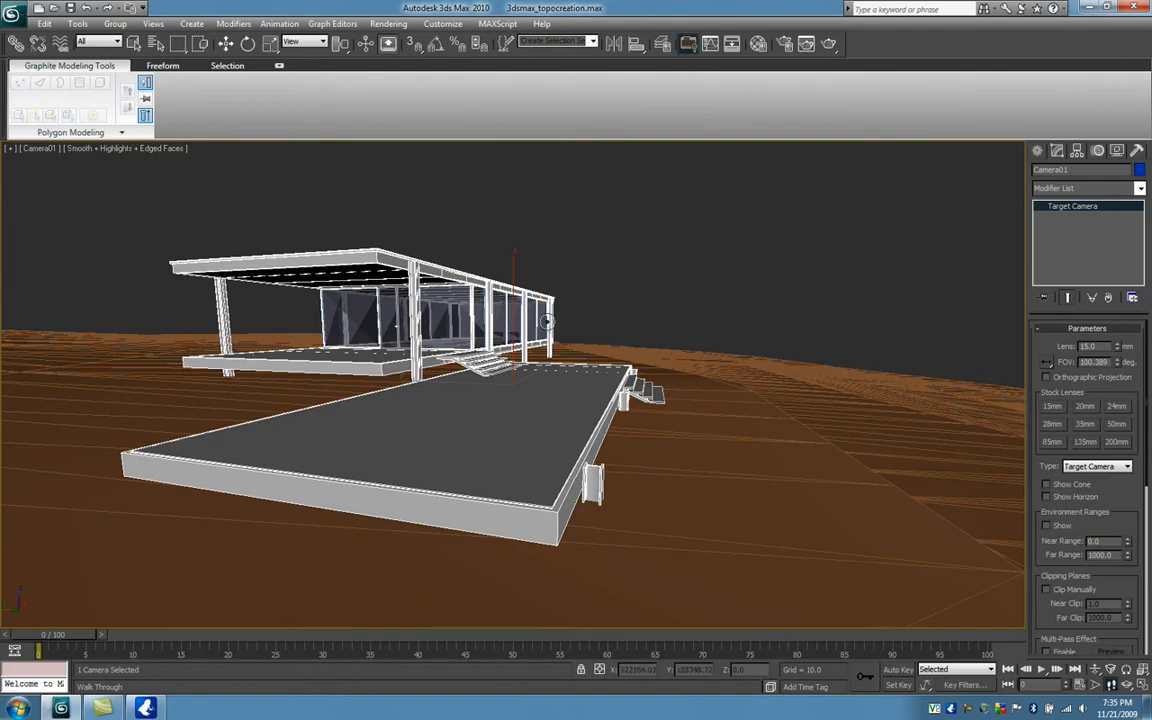
left_click_drag(571, 314, 570, 306)
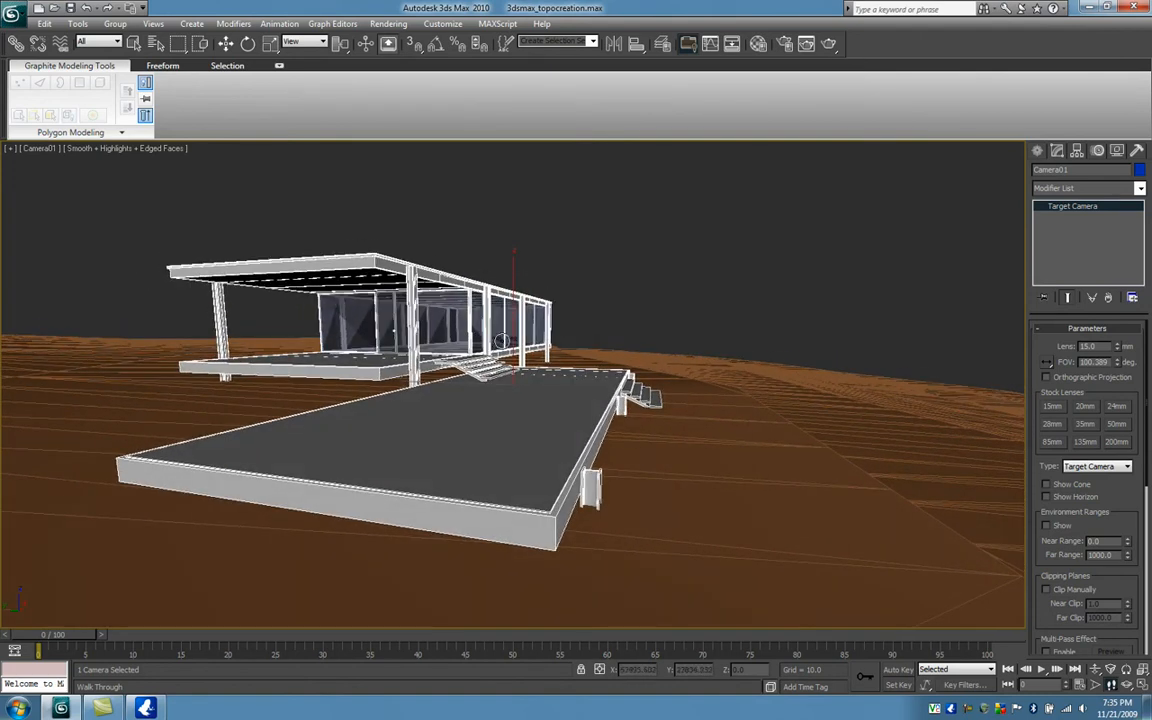
left_click_drag(452, 307, 504, 341)
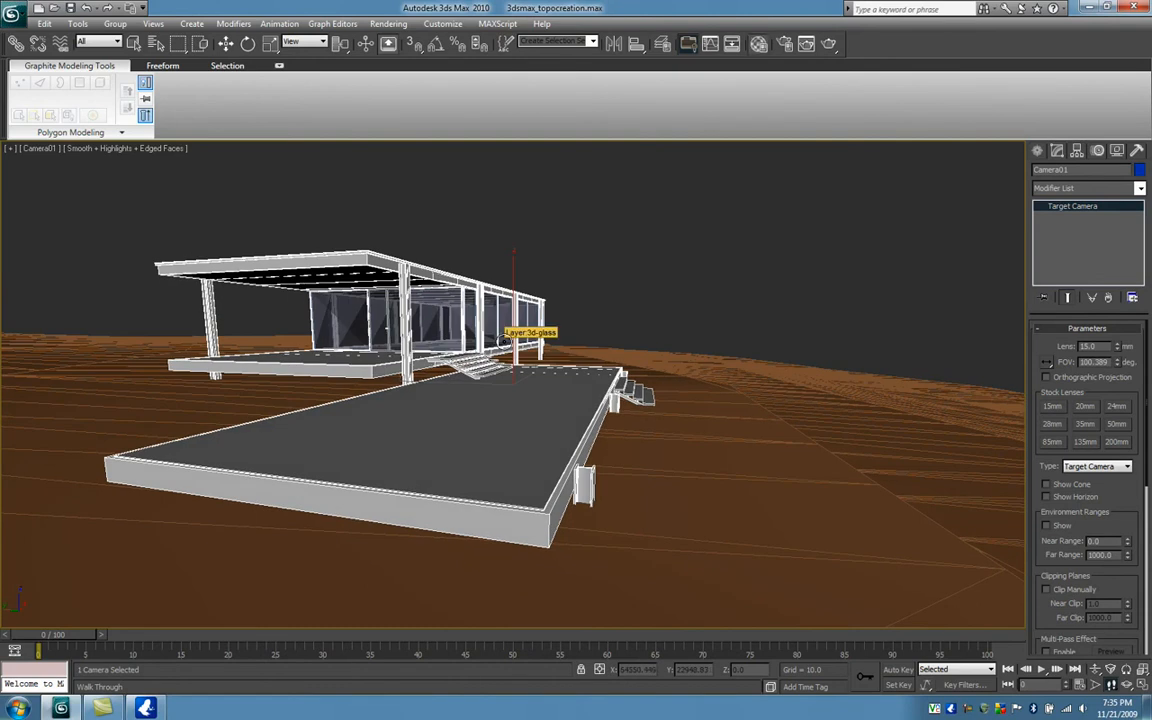
Open the Material Editor and Render Setup side by side, and lengthen the Render Setup window to show more settings
key("m")
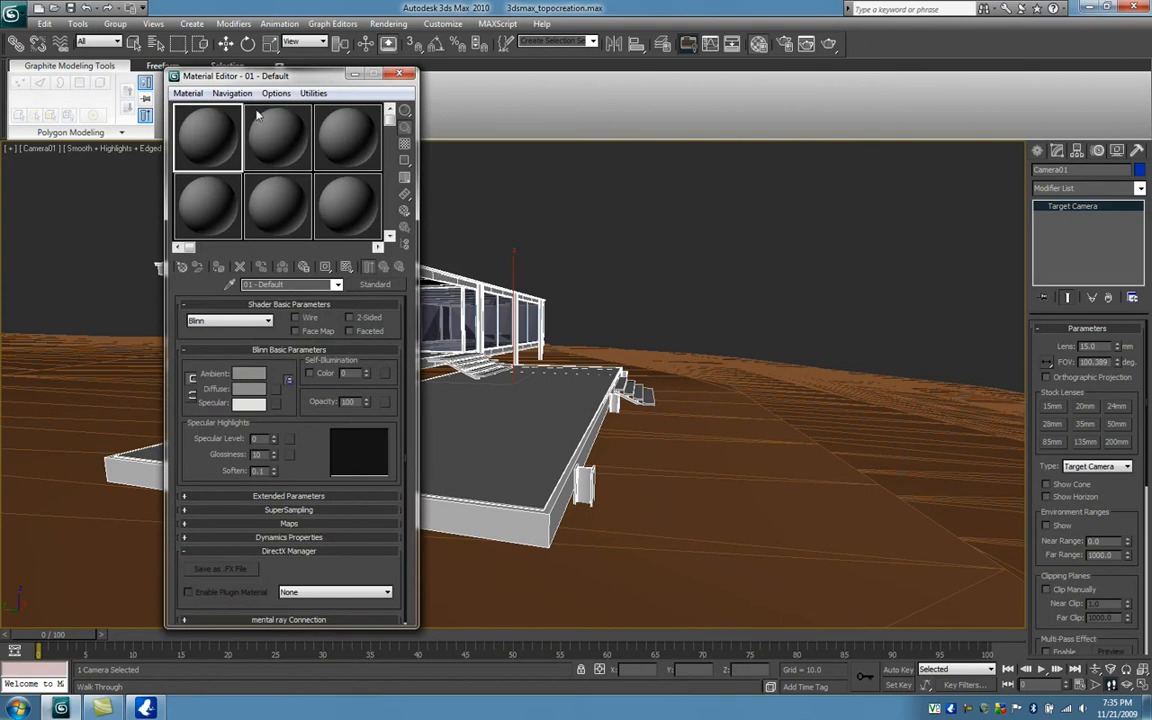
left_click(785, 43)
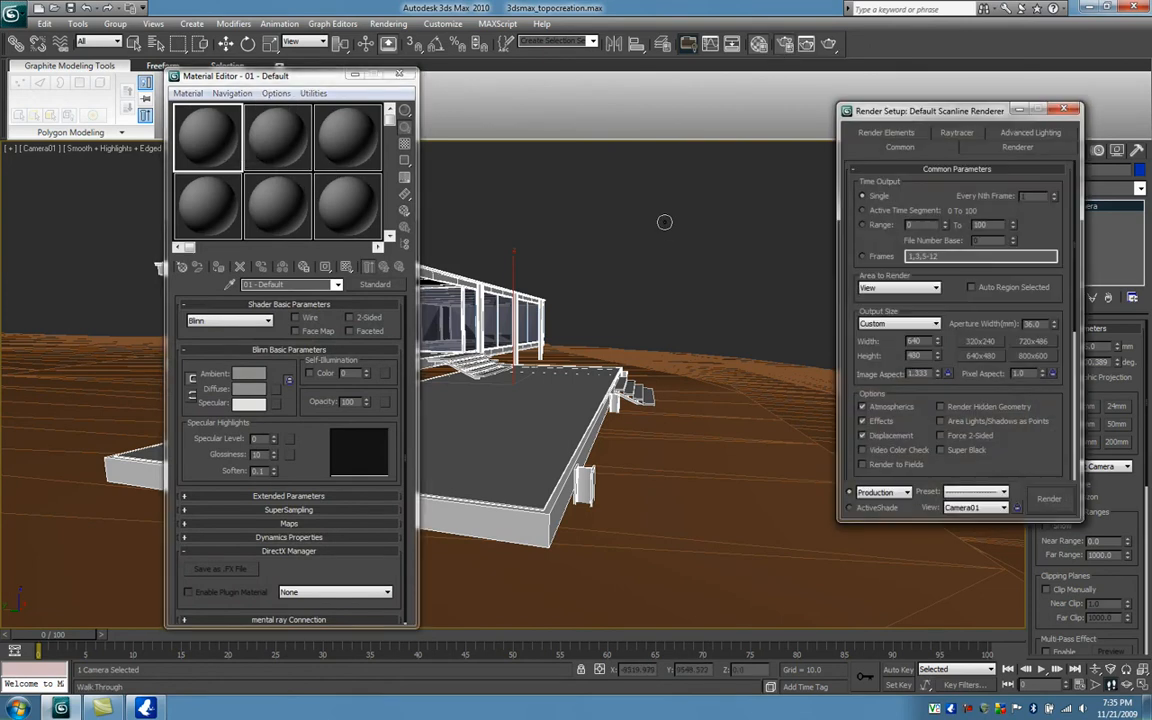
left_click_drag(914, 117, 503, 83)
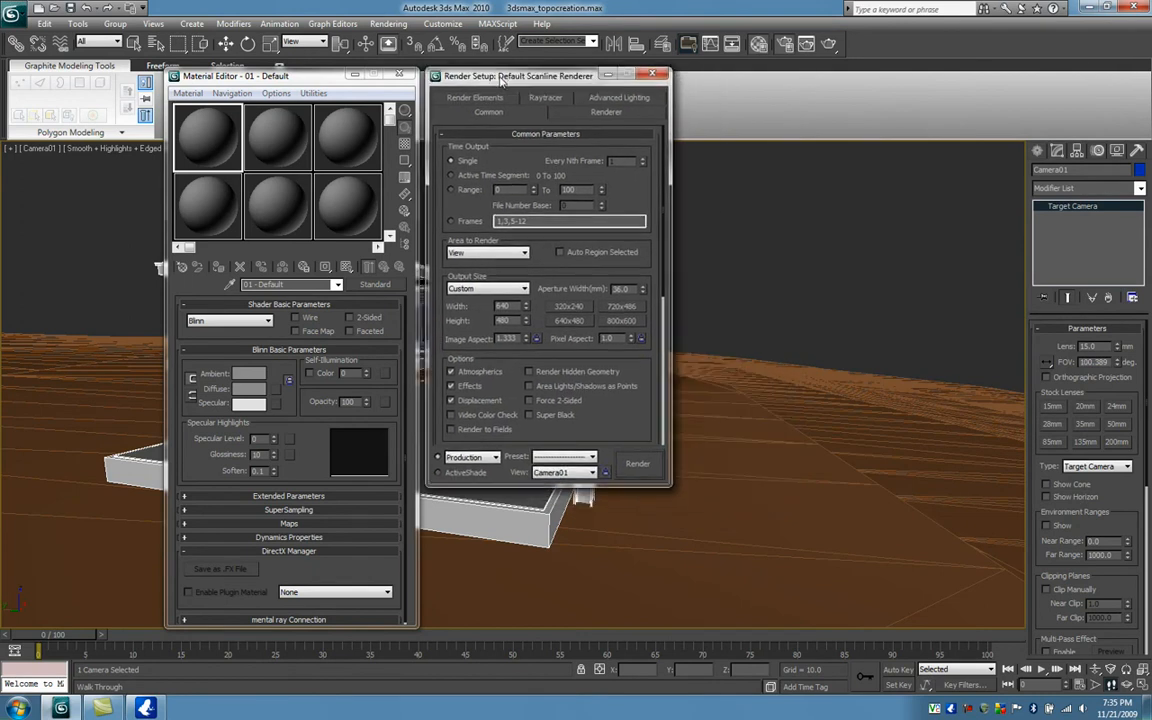
left_click_drag(476, 487, 478, 628)
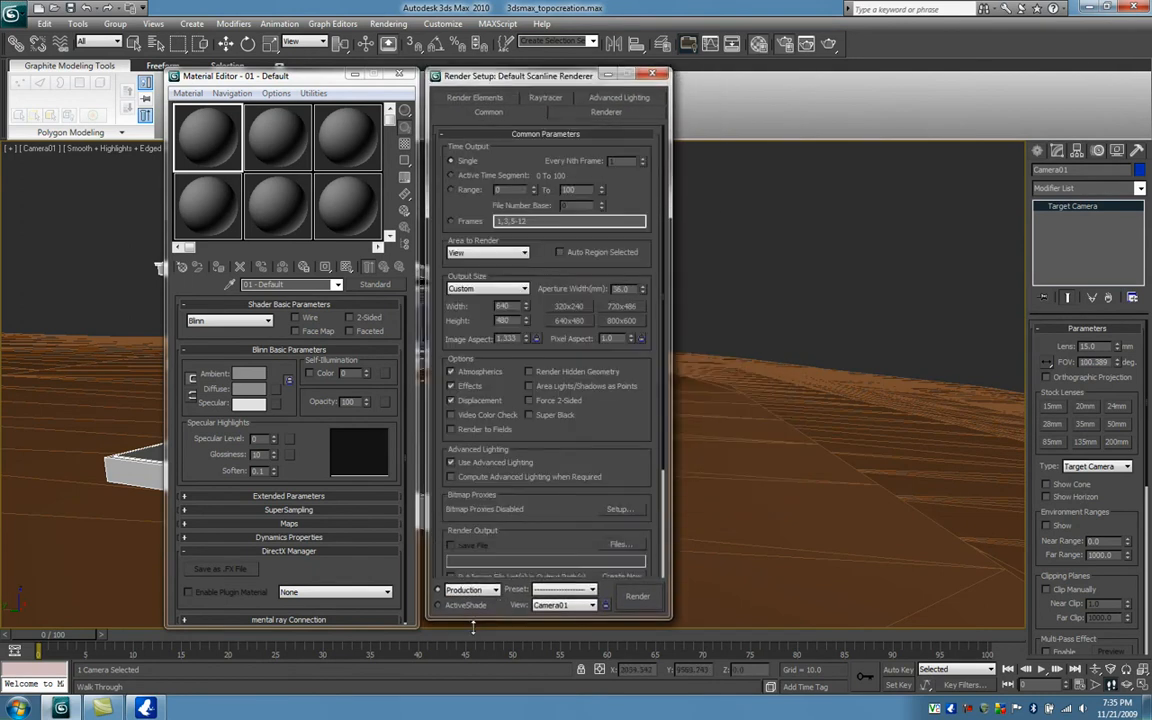
Load the mental.ray.daylighting.high render preset with all of its preset categories
left_click(560, 598)
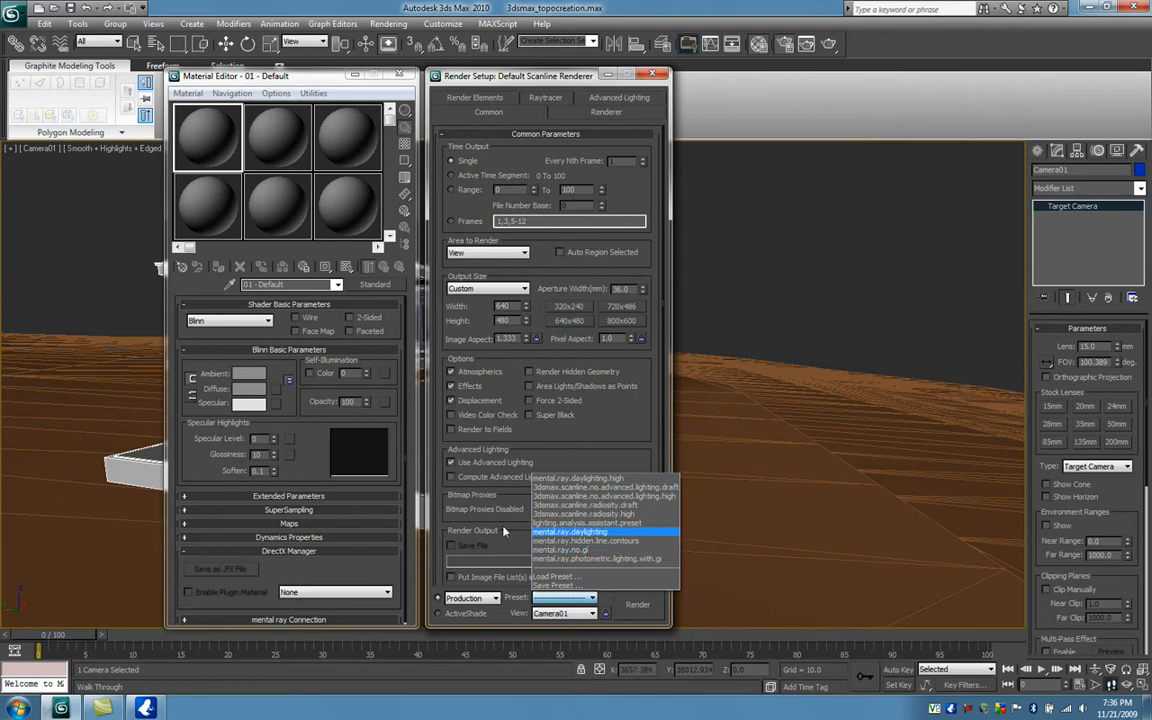
left_click(593, 550)
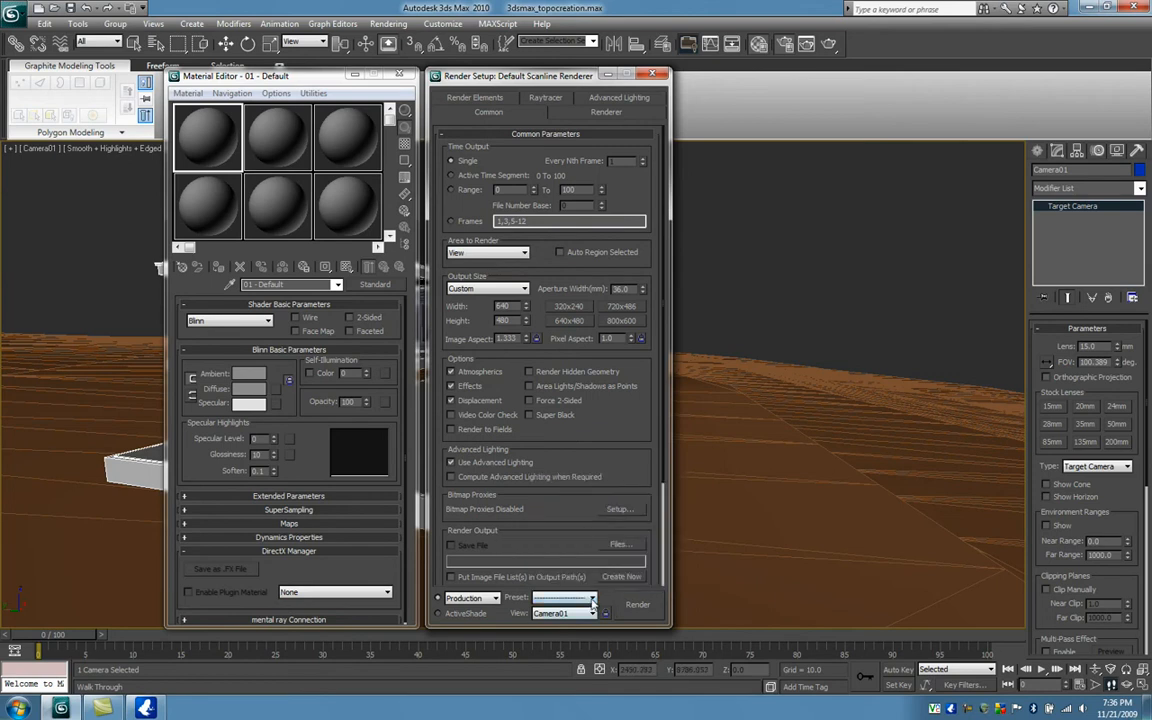
left_click(588, 597)
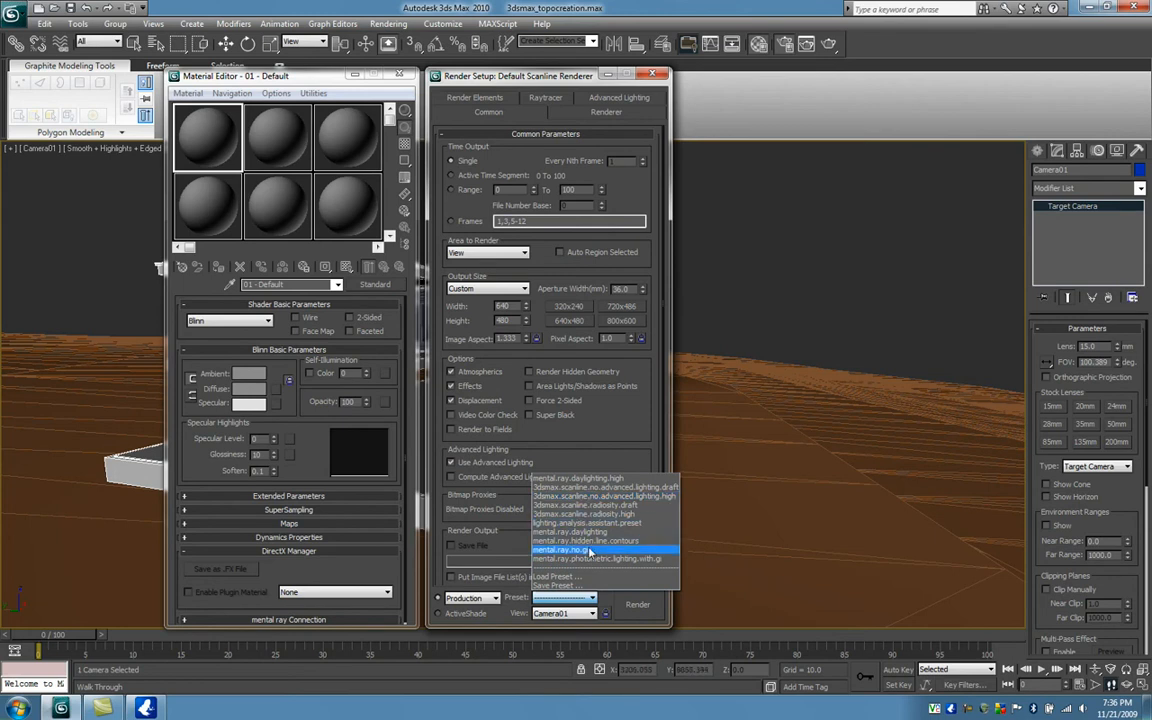
left_click(594, 479)
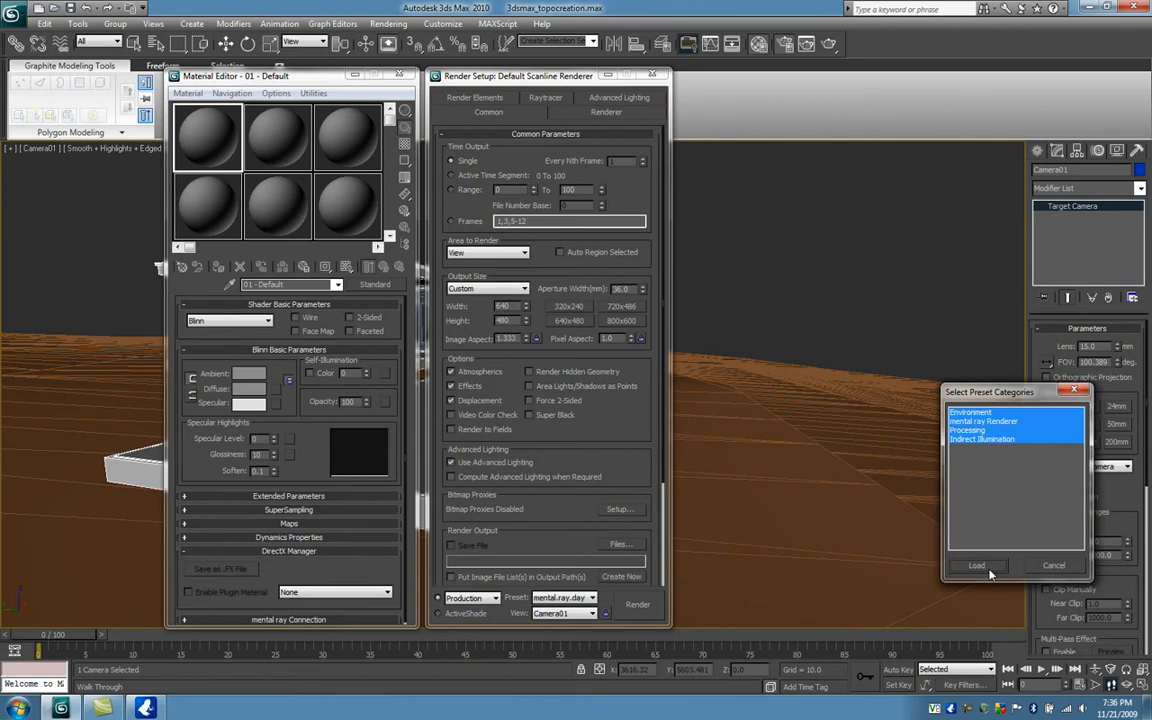
left_click(990, 574)
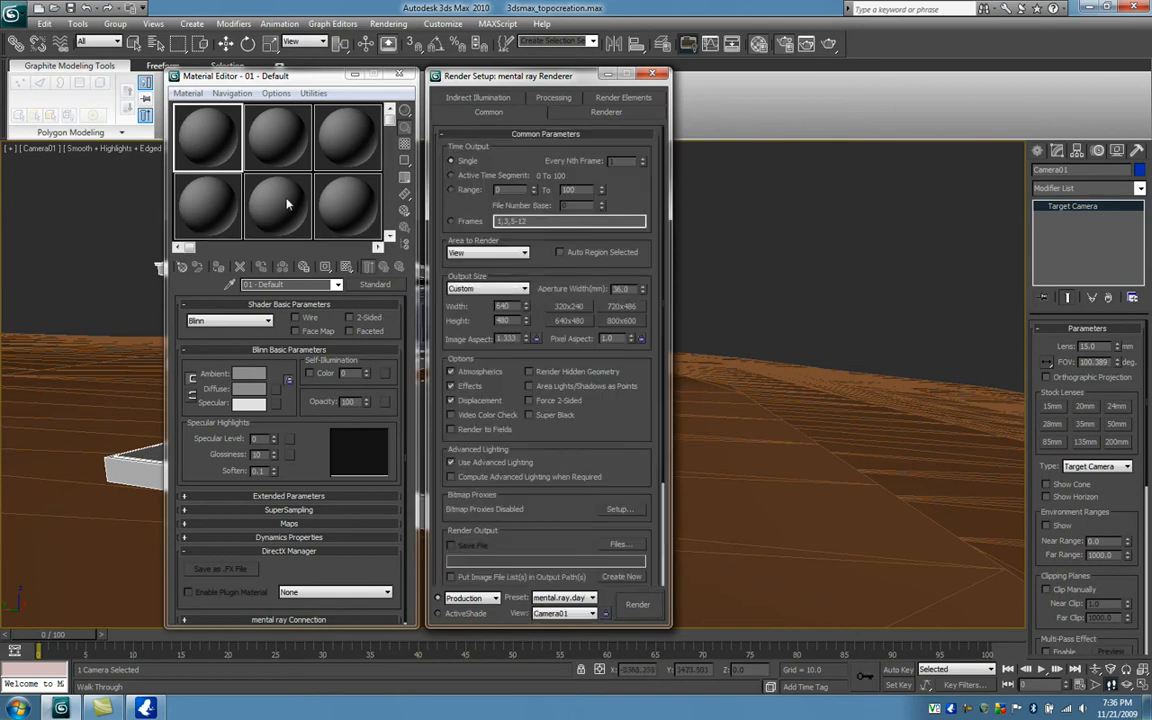
Examine the mental ray renderer's Indirect Illumination and Processing settings, and return to the common parameters
left_click(600, 112)
left_click(470, 97)
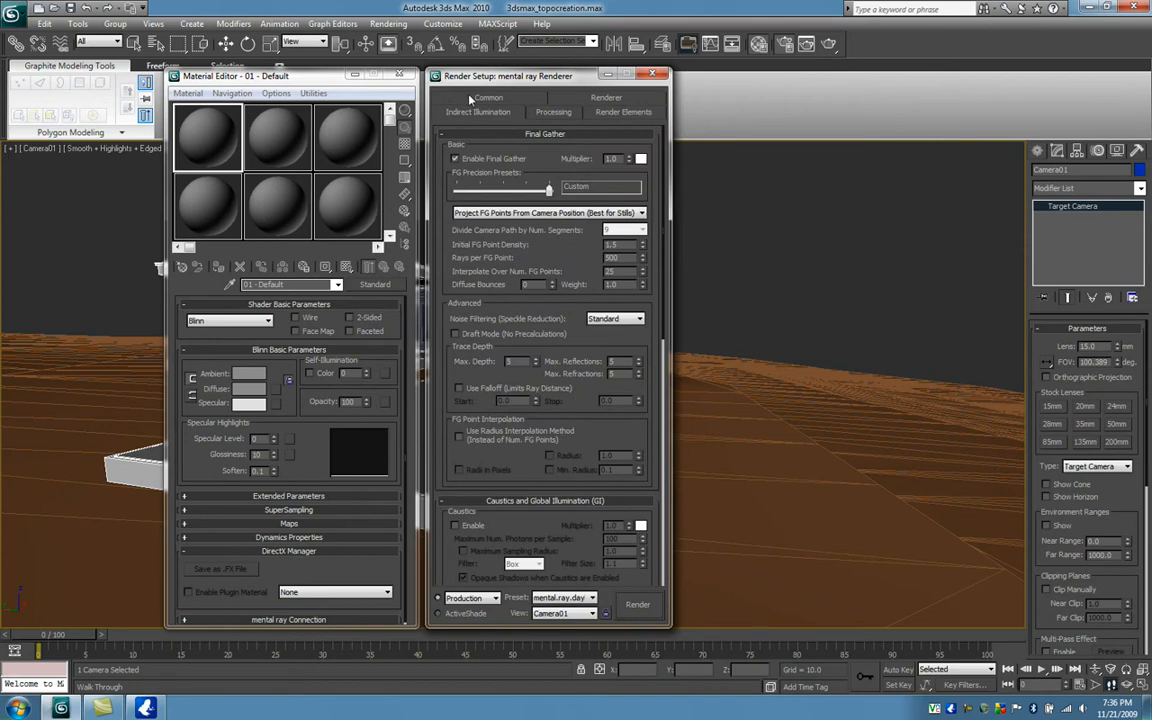
left_click(608, 117)
left_click(566, 117)
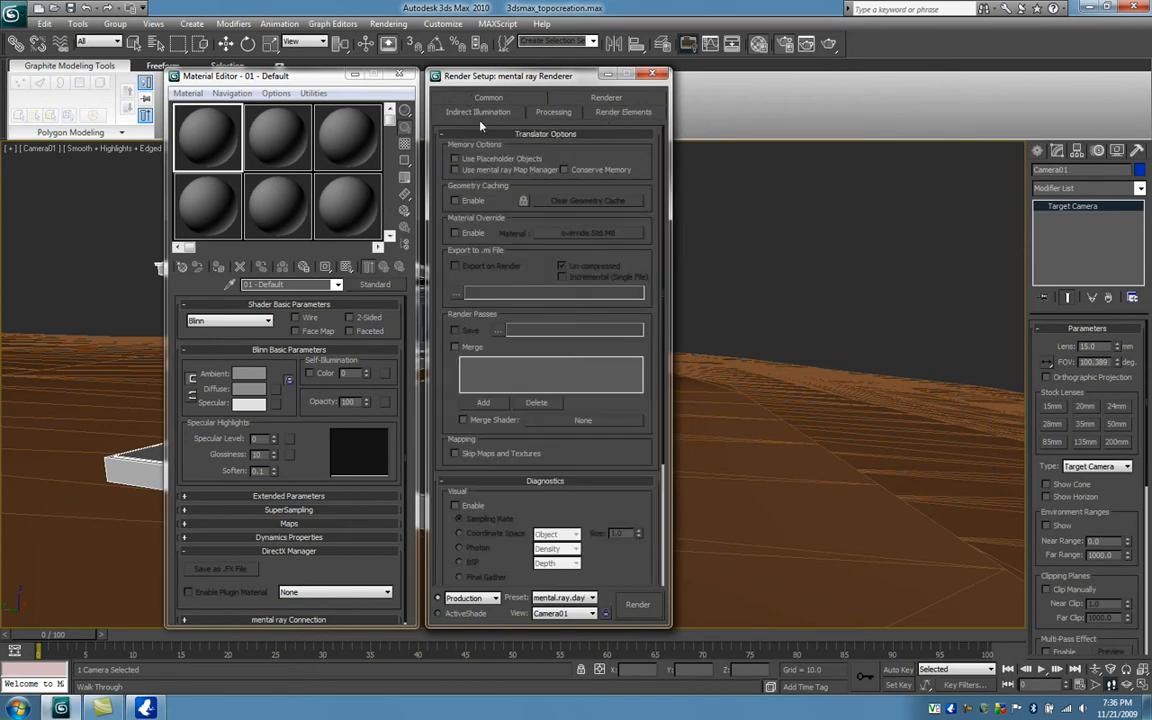
left_click(478, 112)
left_click(506, 99)
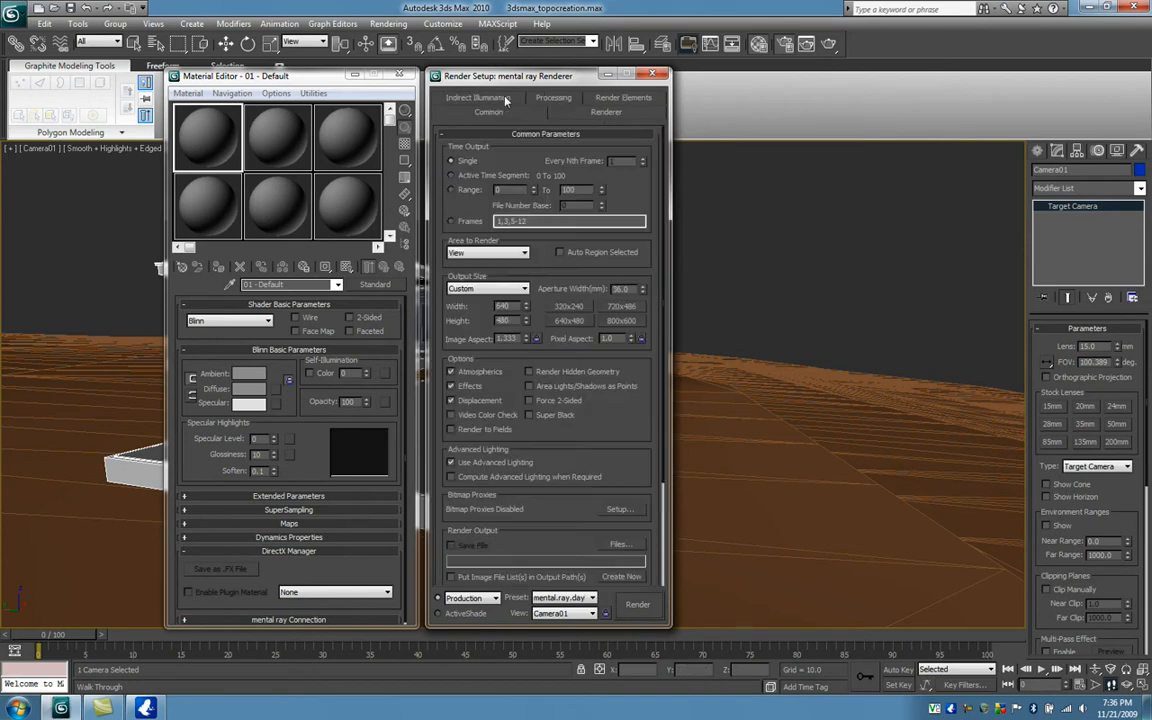
Move the Render Setup and Material Editor windows aside to uncover the building in the camera view
left_click(270, 147)
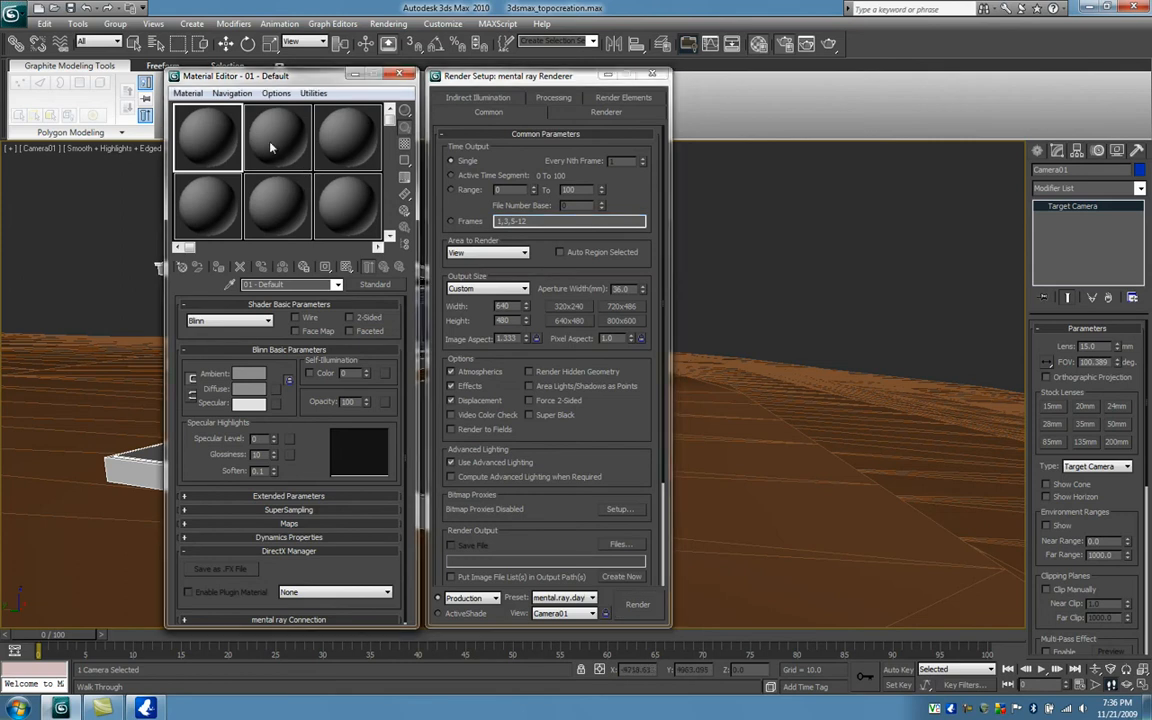
left_click(270, 147)
left_click_drag(549, 78, 978, 85)
left_click_drag(270, 78, 703, 86)
Change the first sample material's type to ProMaterials: Generic and assign it to the building's front terrace
left_click(640, 142)
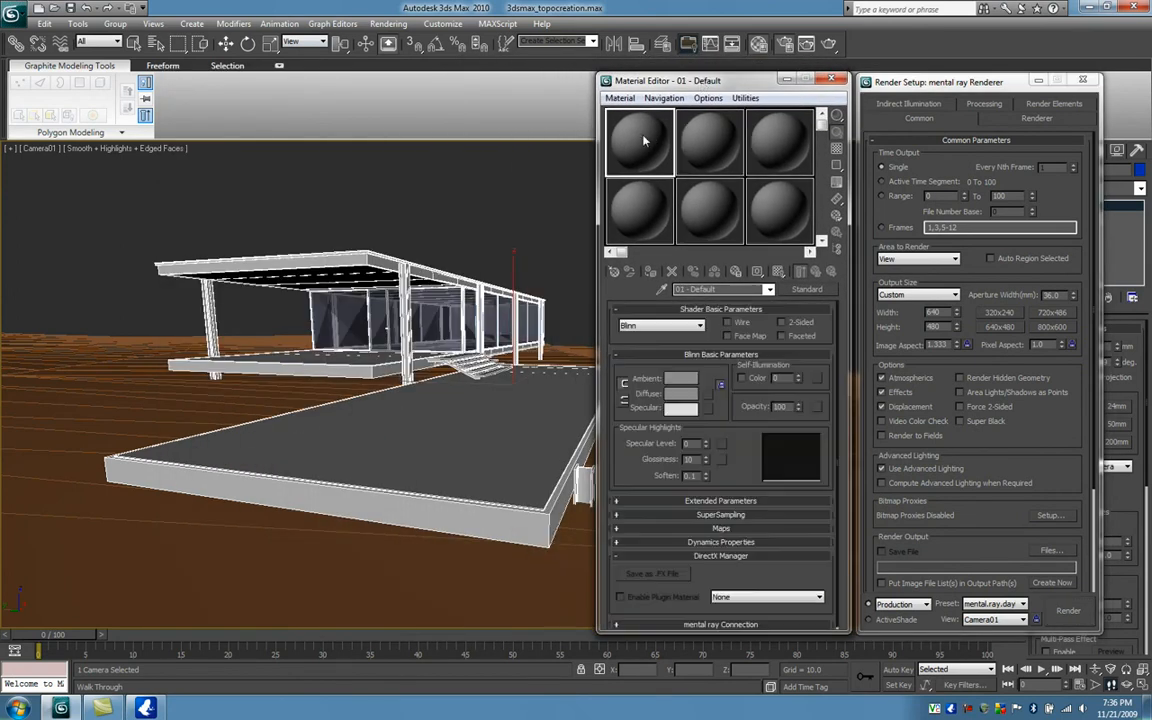
left_click(807, 290)
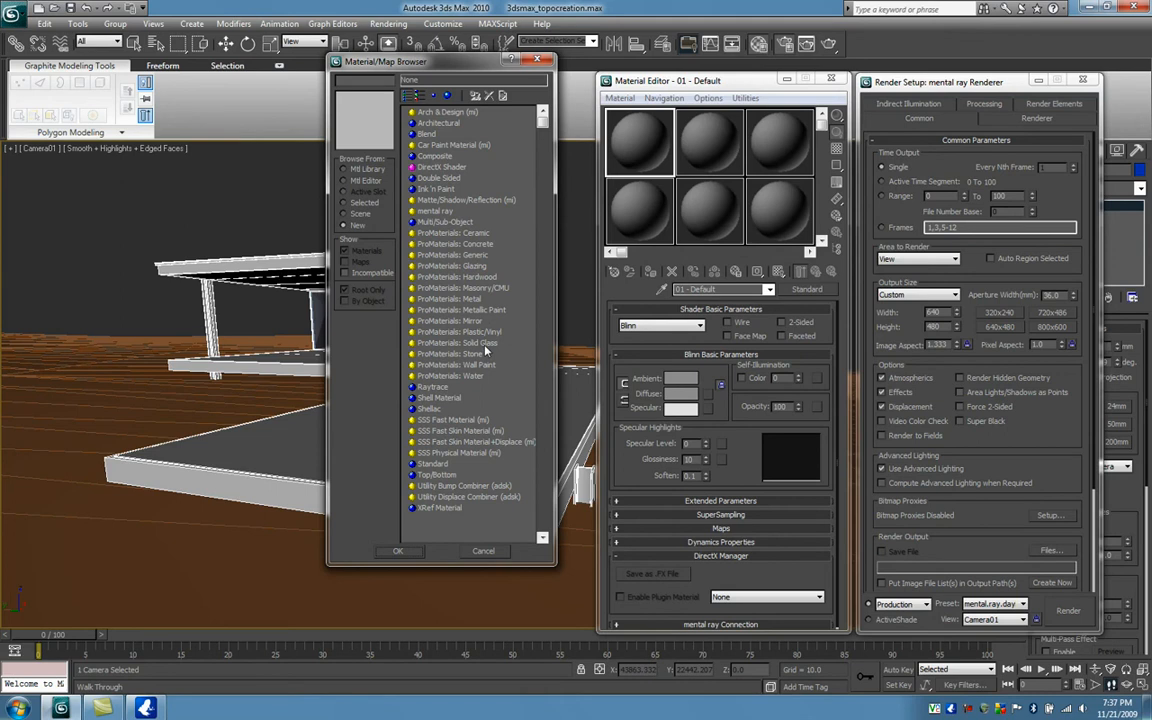
left_click(479, 245)
double_click(474, 257)
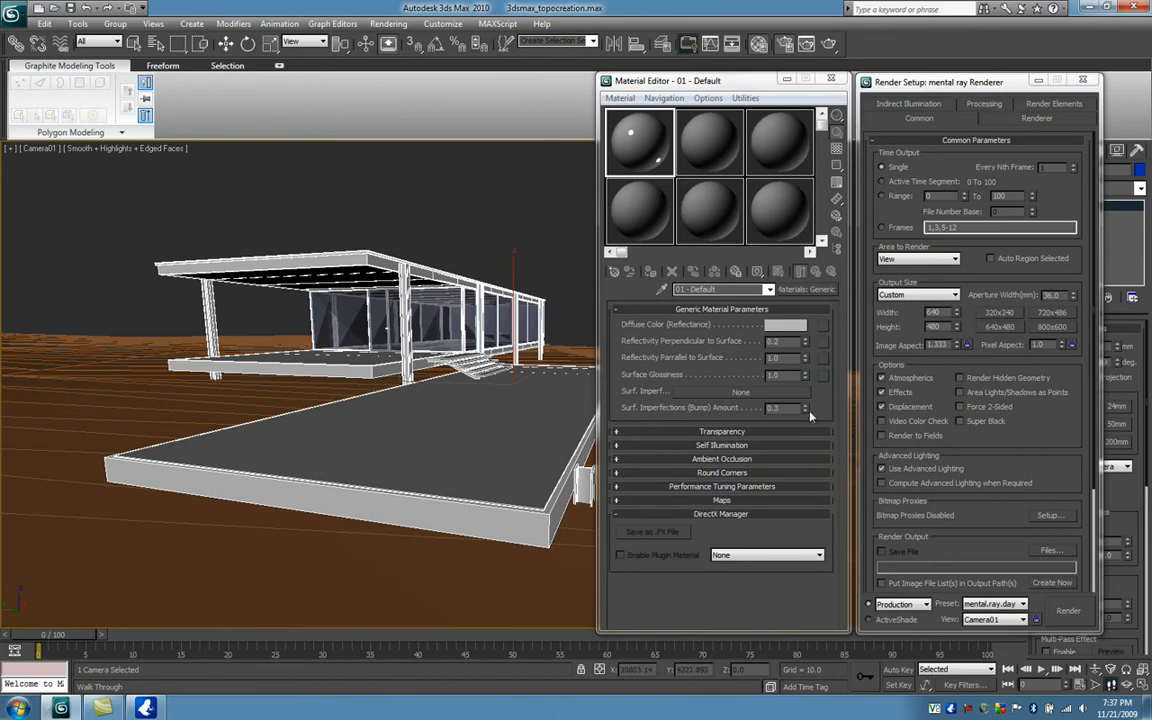
left_click(617, 433)
left_click(617, 433)
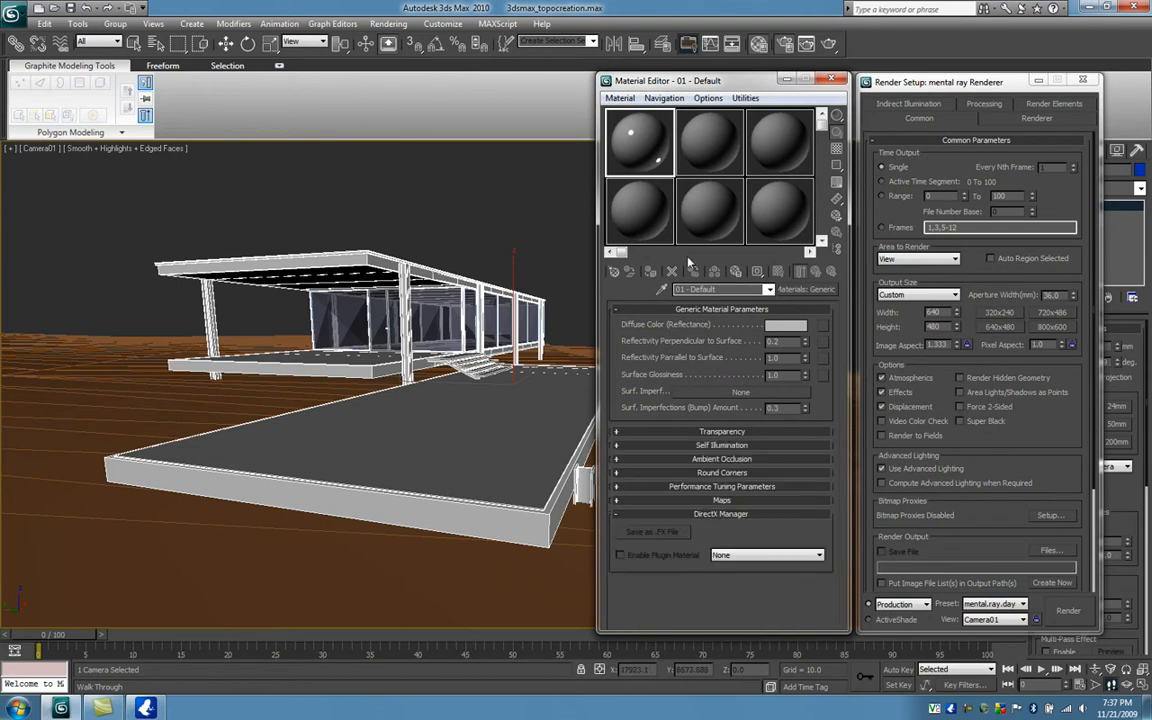
left_click_drag(631, 147, 476, 429)
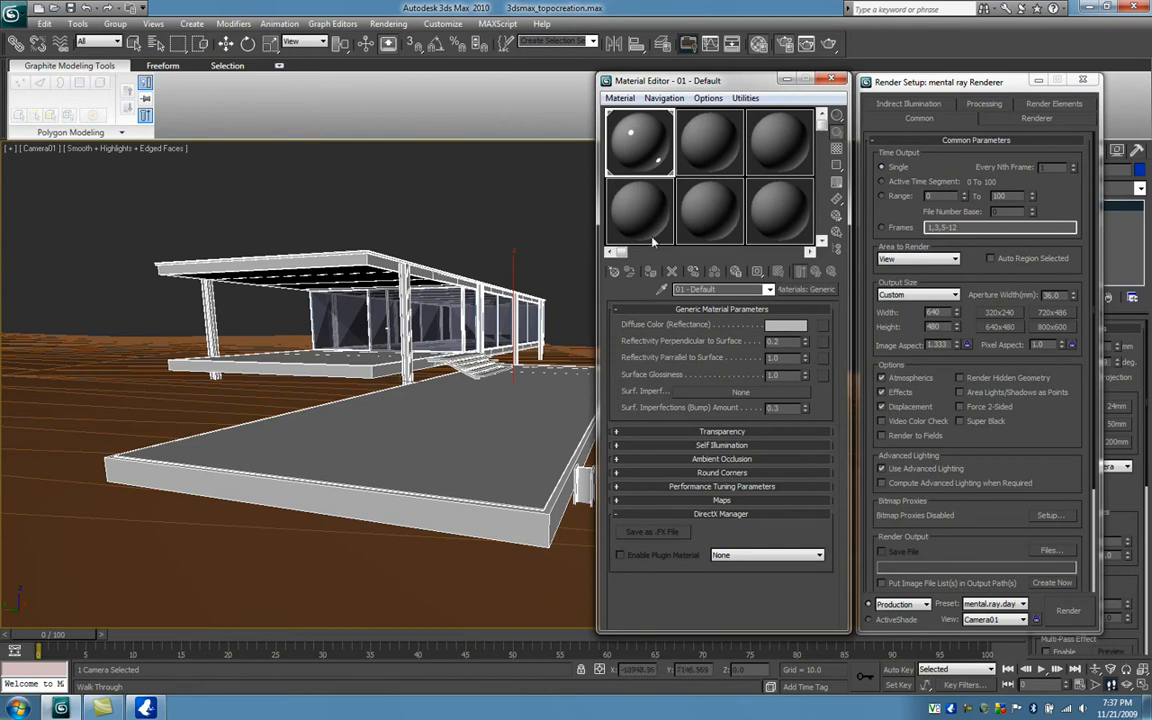
Give the second sample material a checkered preview background, opacity 36, specular level 47 and glossiness 25, and assign it to the building's glass
left_click(706, 146)
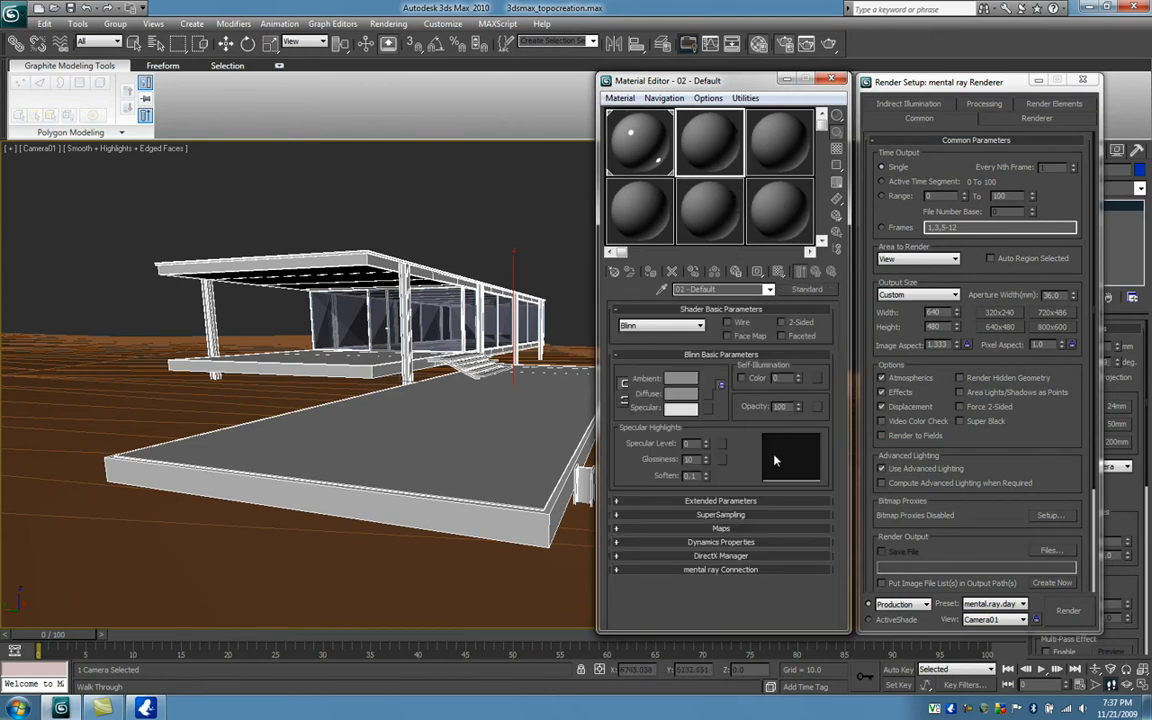
left_click(688, 378)
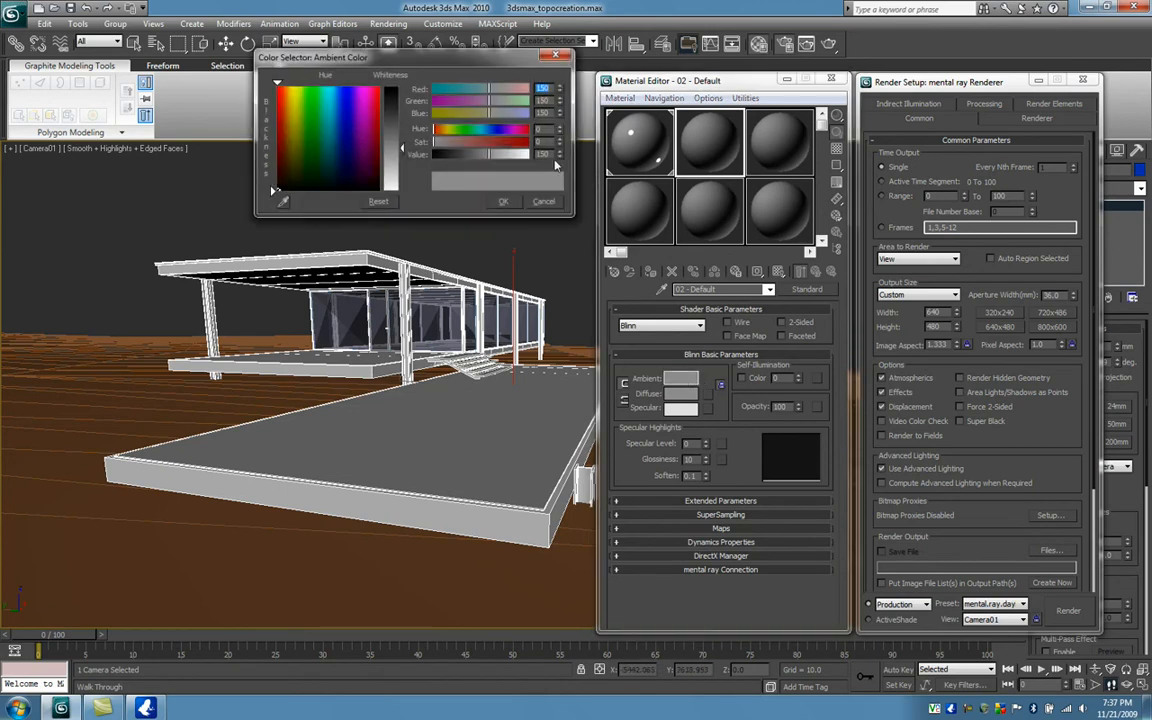
left_click(543, 202)
left_click_drag(796, 410, 799, 448)
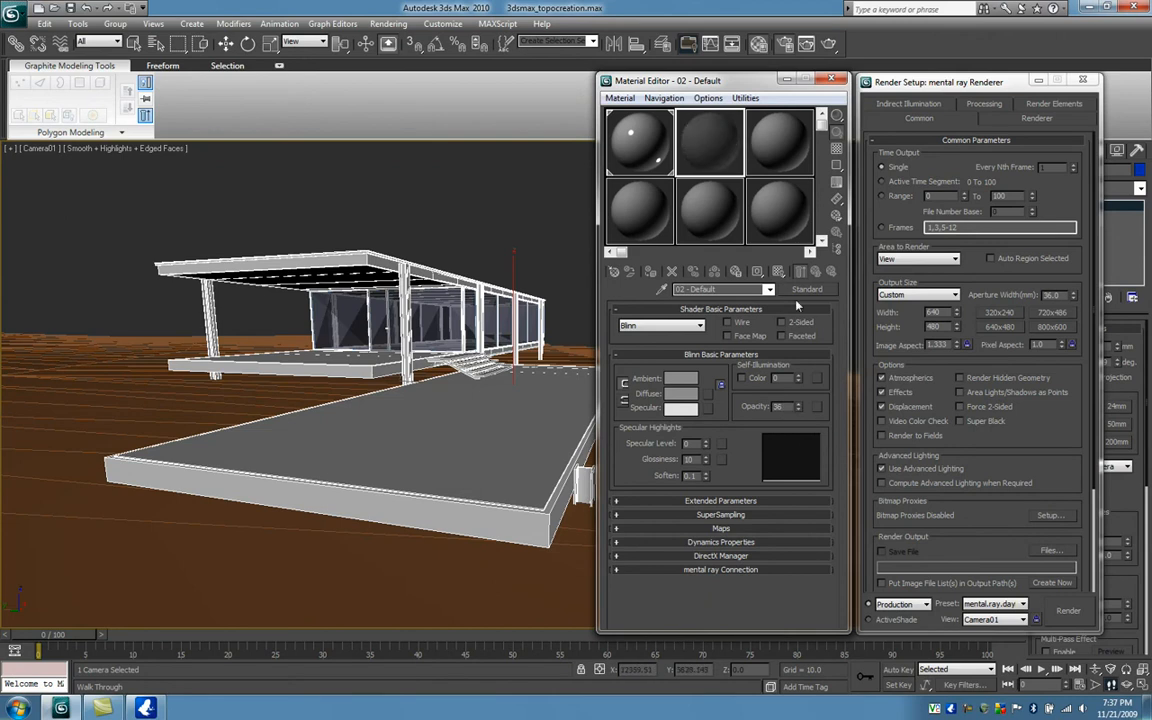
left_click(836, 150)
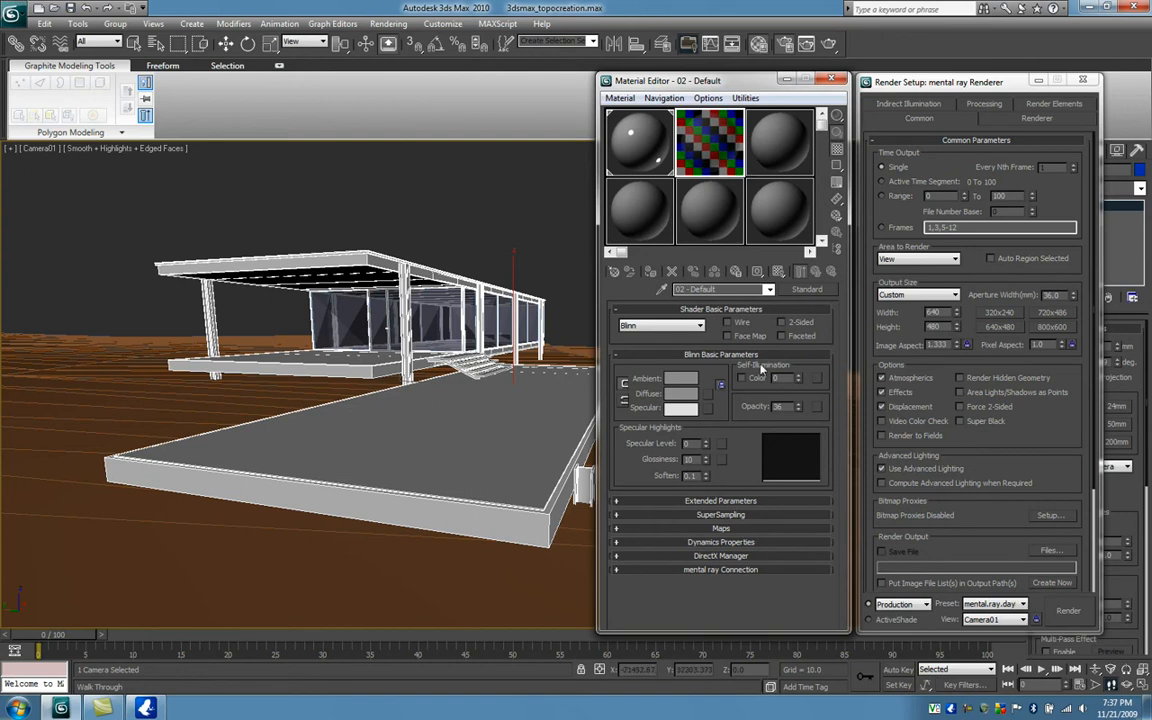
mouse_move(706, 444)
left_mouse_down()
mouse_move(706, 398)
mouse_move(706, 444)
left_mouse_up()
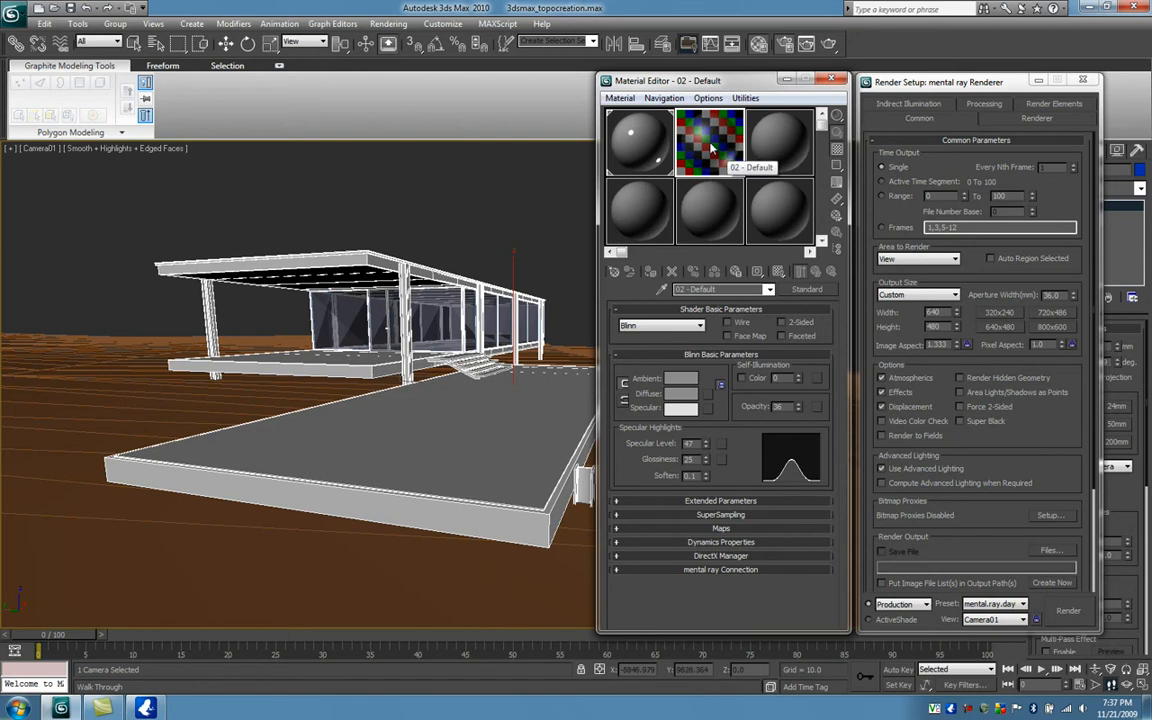
left_click_drag(711, 145, 449, 316)
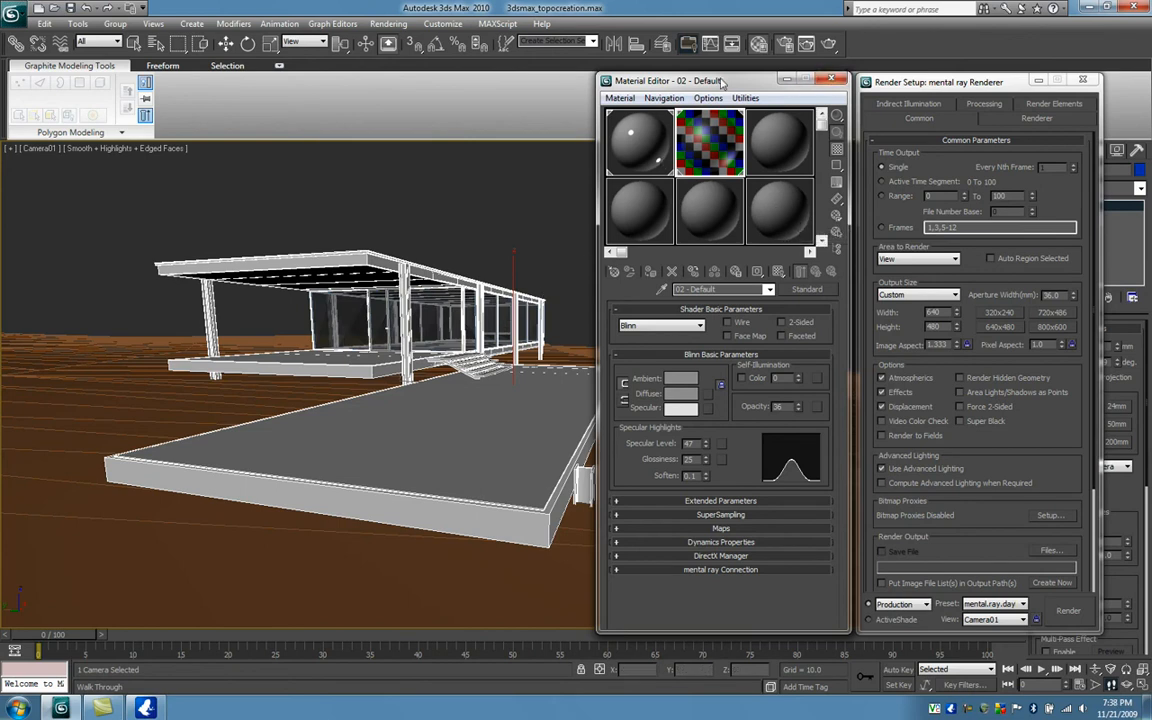
left_click_drag(722, 81, 849, 84)
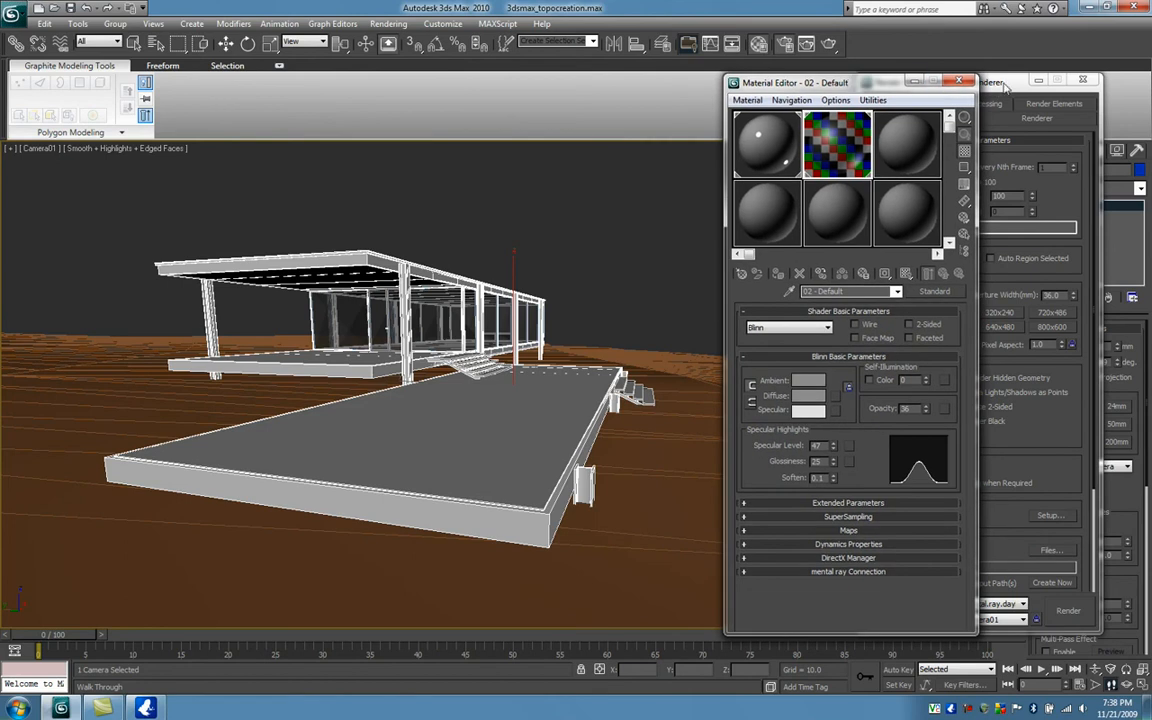
left_click(1007, 87)
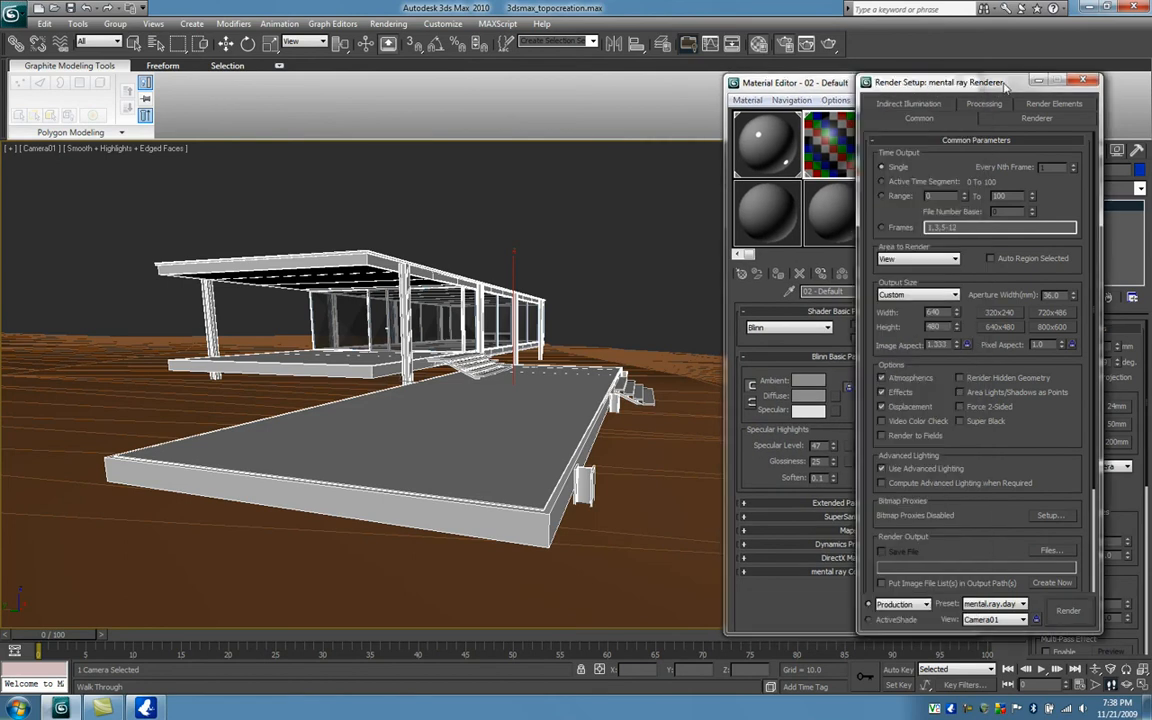
left_click(1068, 610)
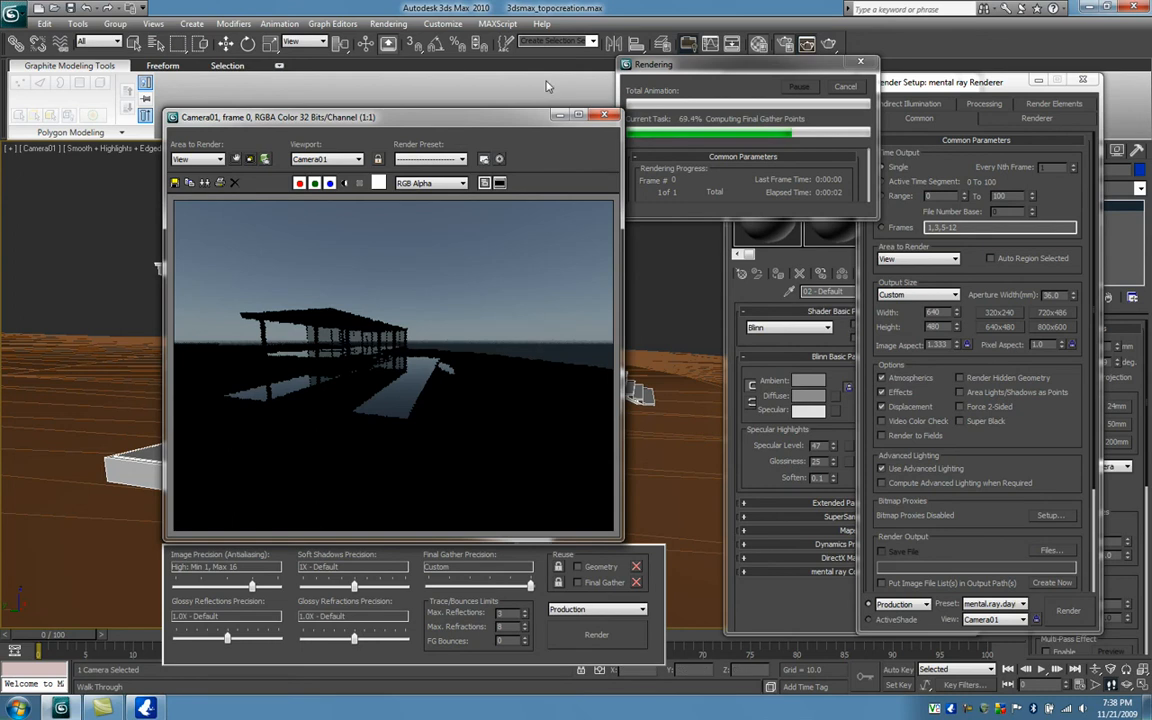
left_click(847, 90)
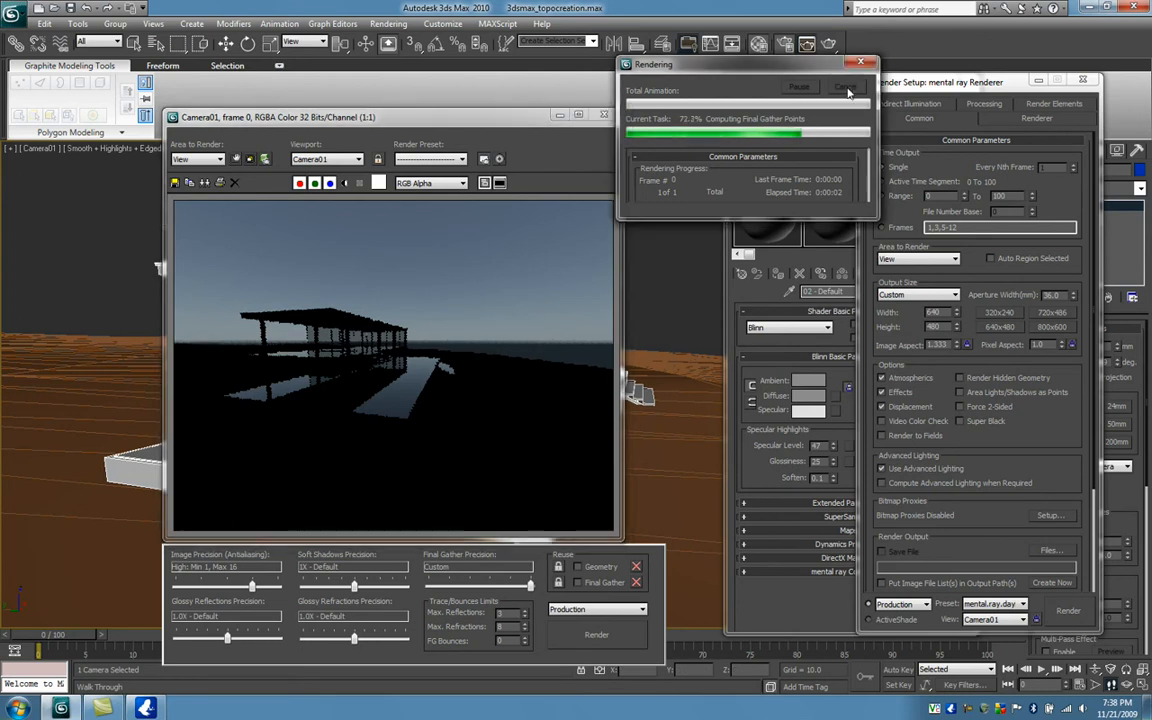
left_click(604, 117)
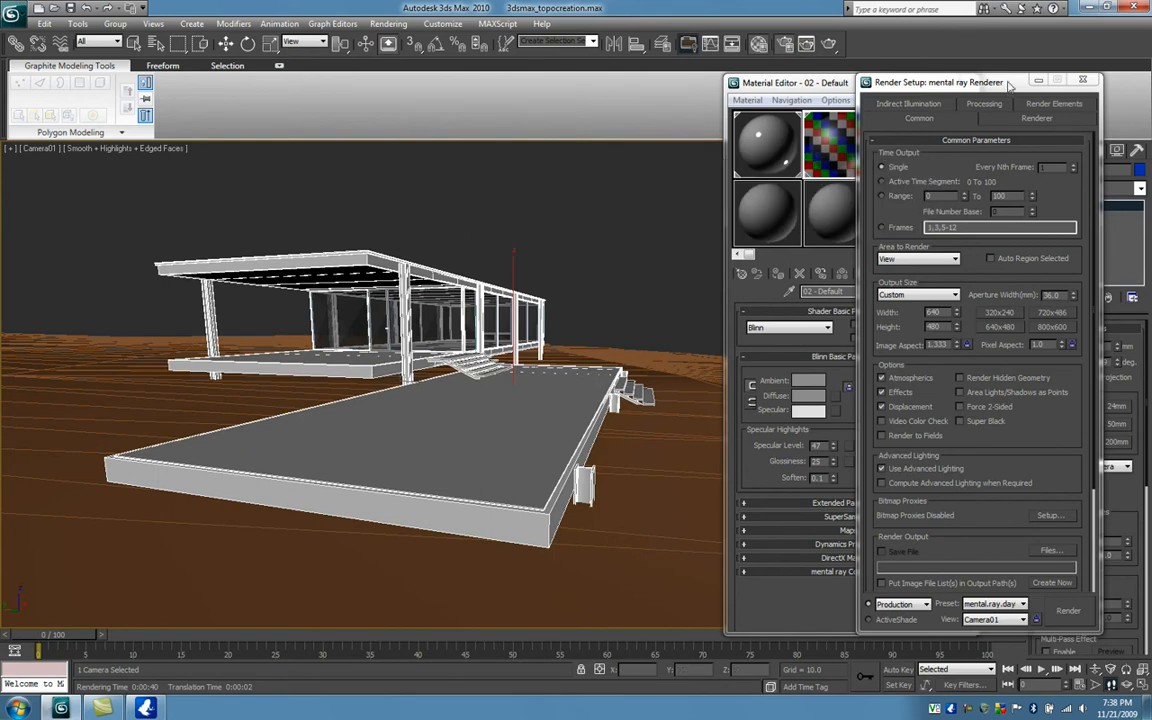
Create a Daylight system beside the building in the Camera01 view, with an orbital scale of about 5095
left_click(191, 23)
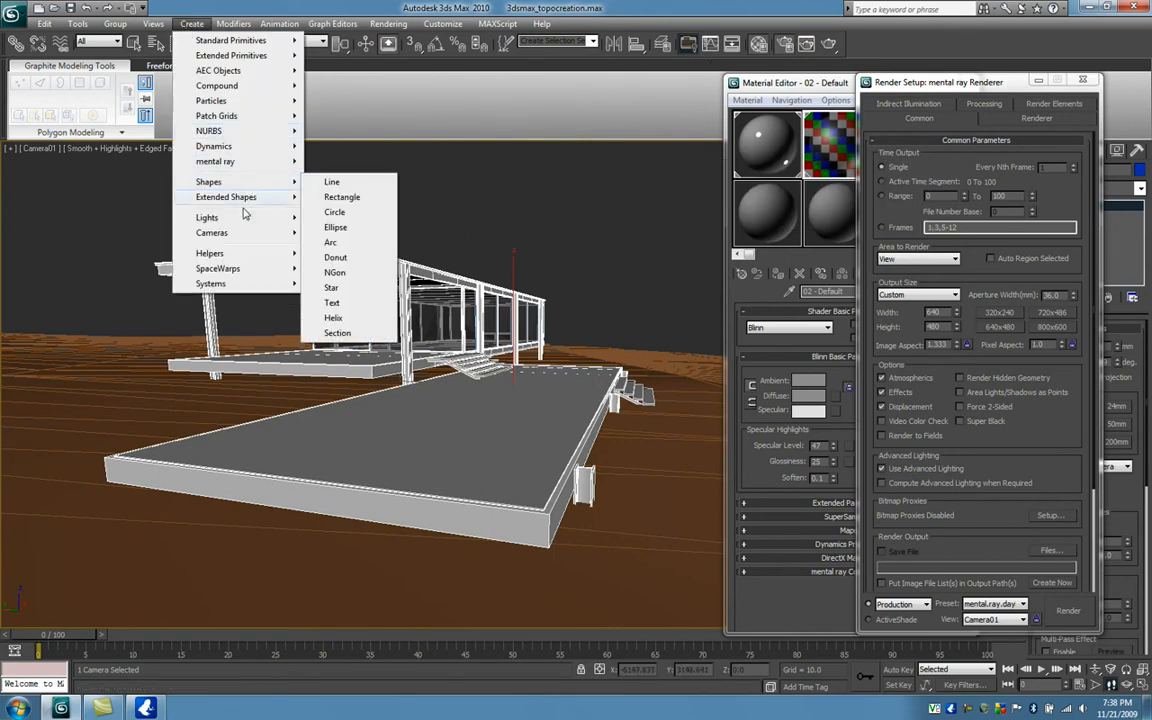
mouse_move(248, 225)
left_click(353, 253)
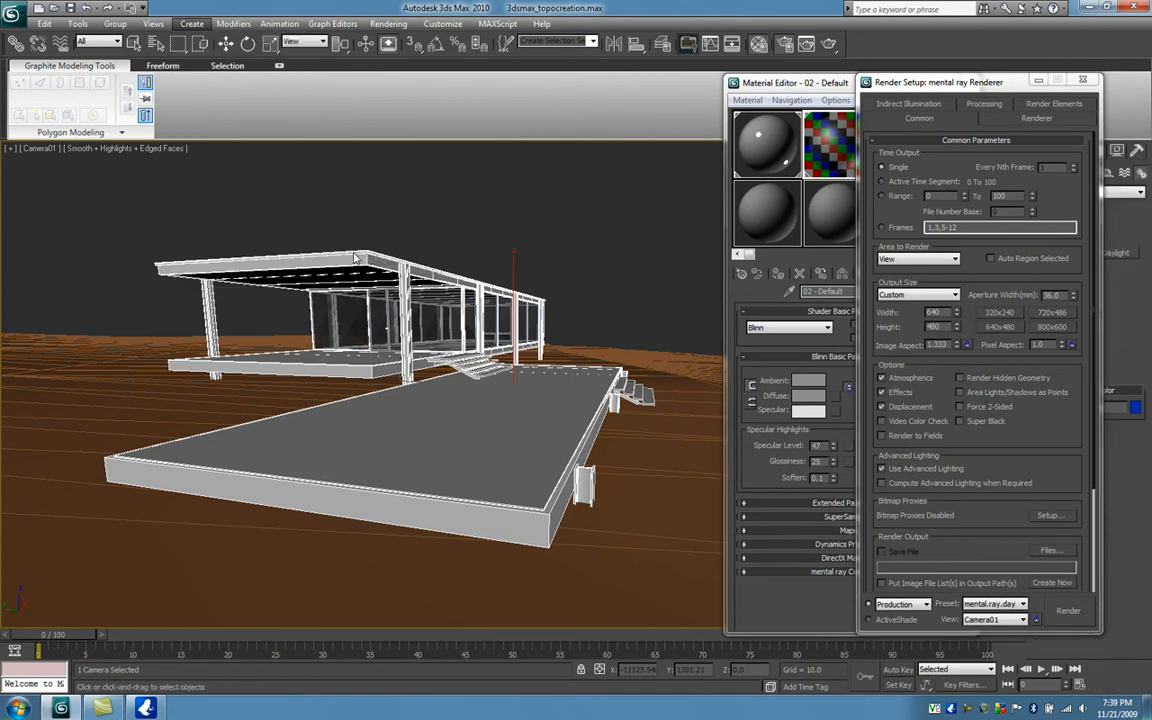
left_click_drag(940, 87, 775, 90)
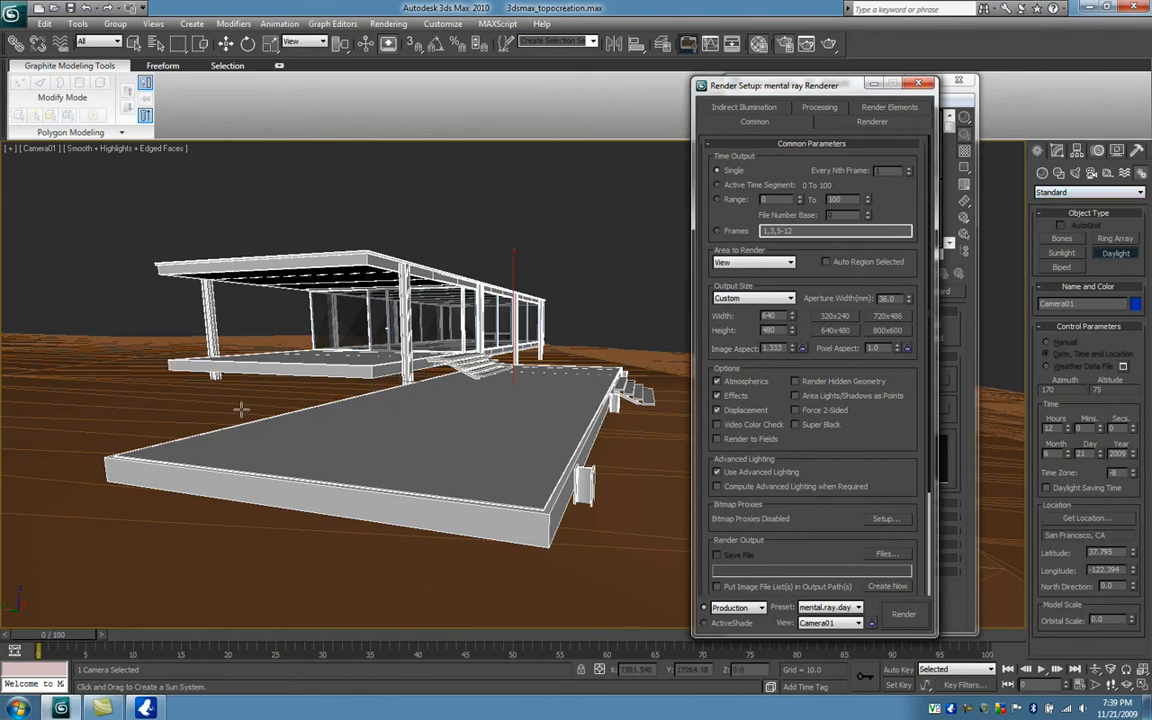
left_click_drag(241, 409, 219, 368)
left_click(249, 240)
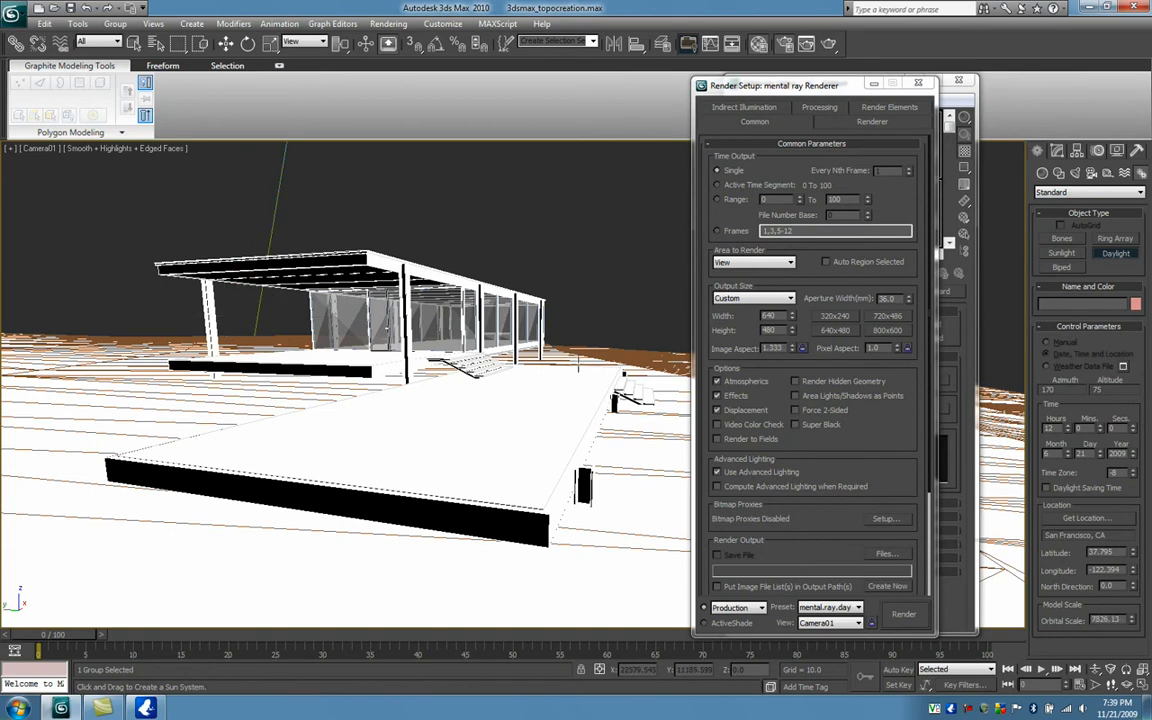
left_click(457, 365)
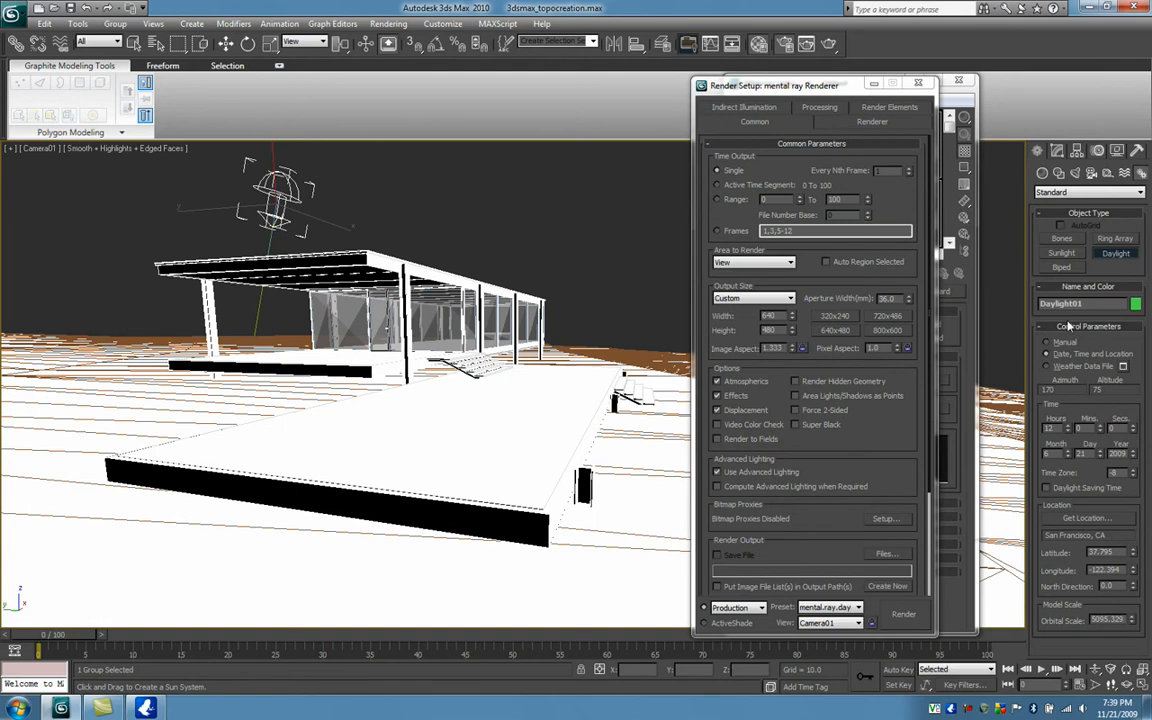
Set the daylight system's geographic location to Little Rock, AR on the North America map
left_click(1088, 518)
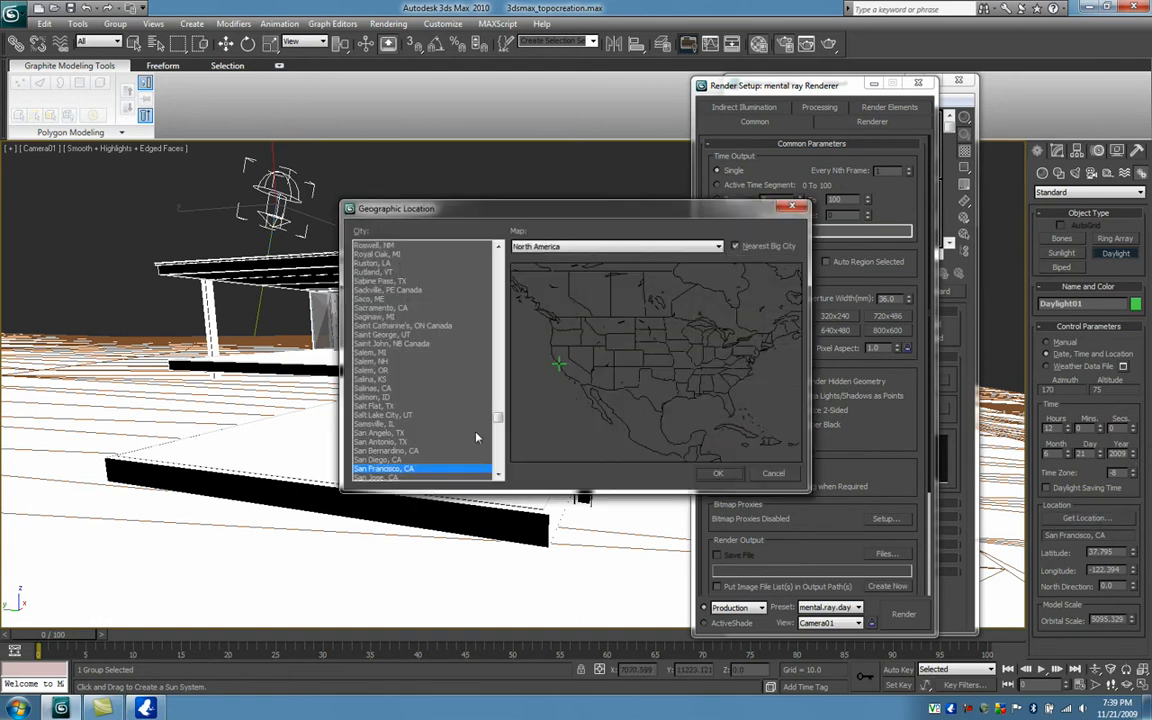
left_click(420, 325)
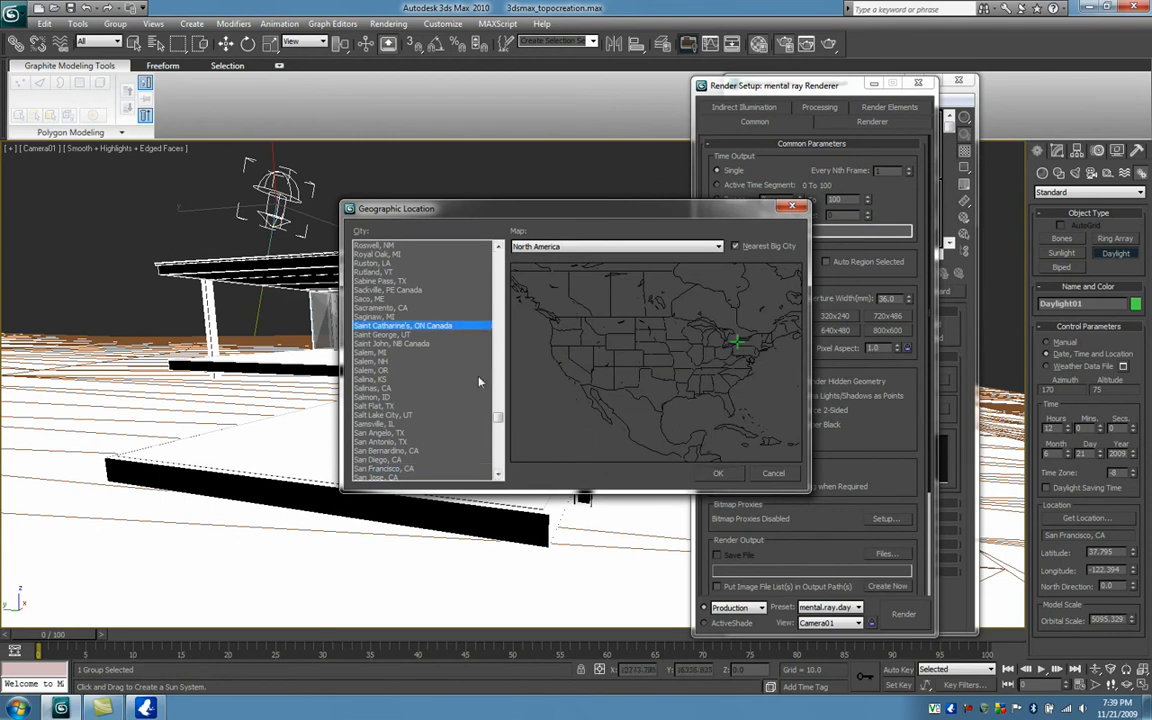
left_click(681, 379)
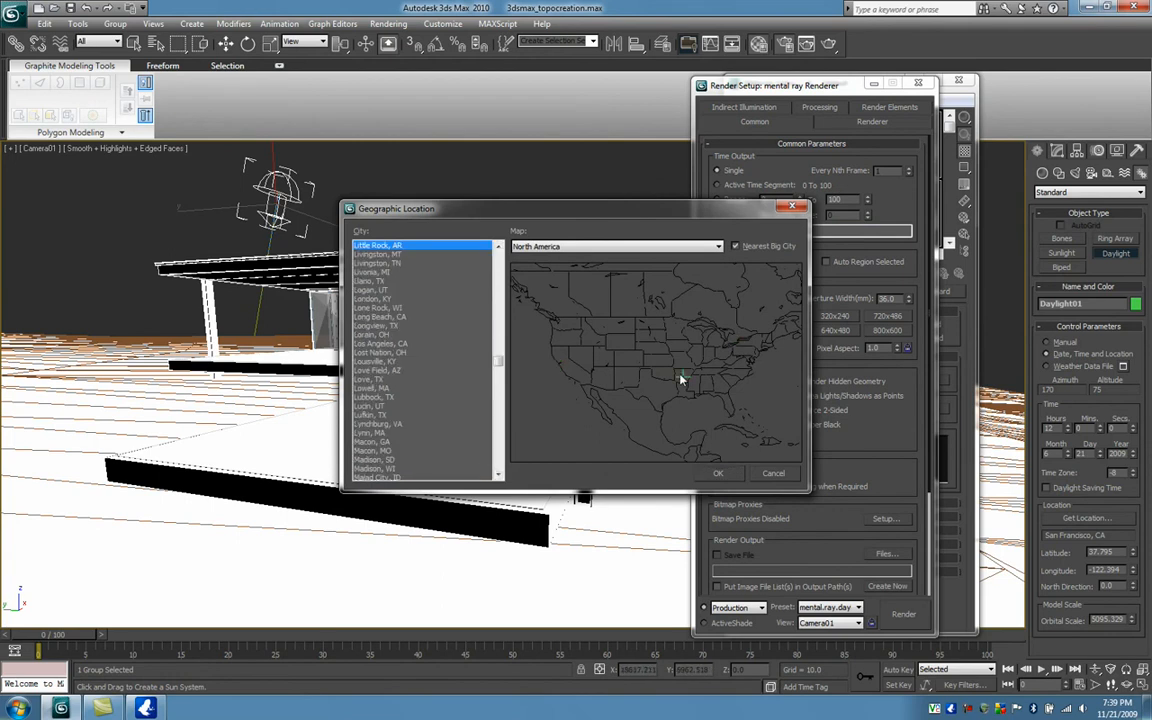
left_click(729, 476)
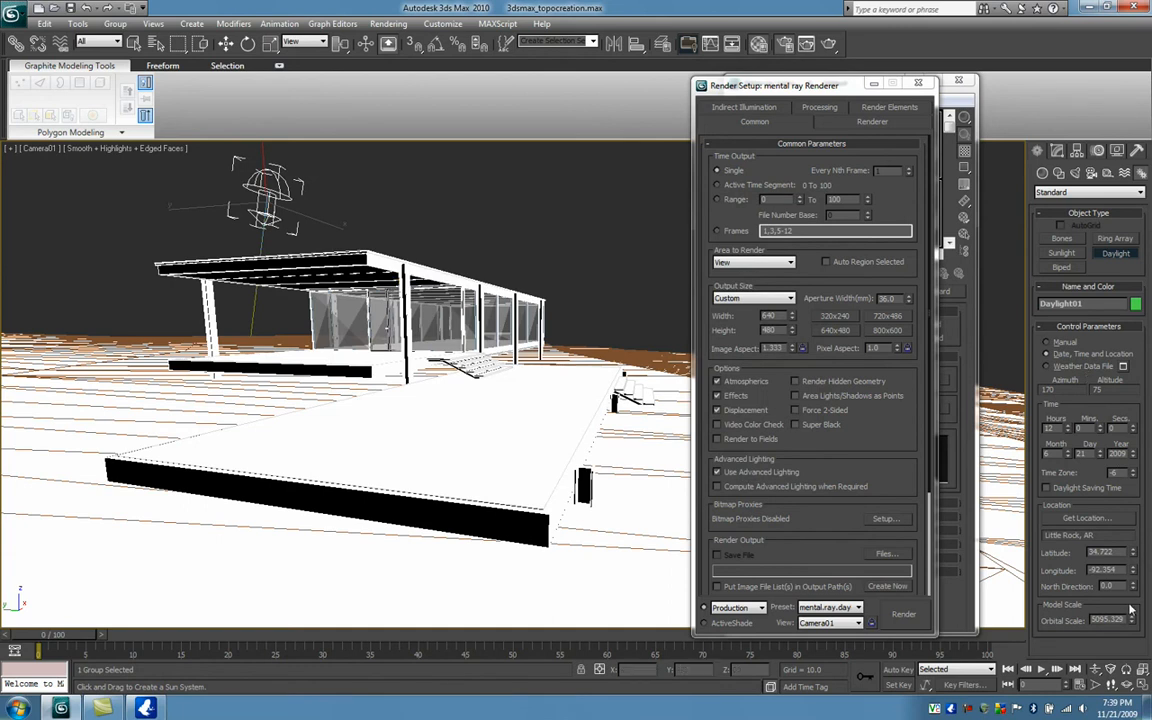
Set the daylight system's time of day to 15 hours
left_click(1067, 426)
left_click(1067, 426)
left_click(1067, 426)
left_click(1068, 431)
left_click(1068, 431)
left_click(1068, 431)
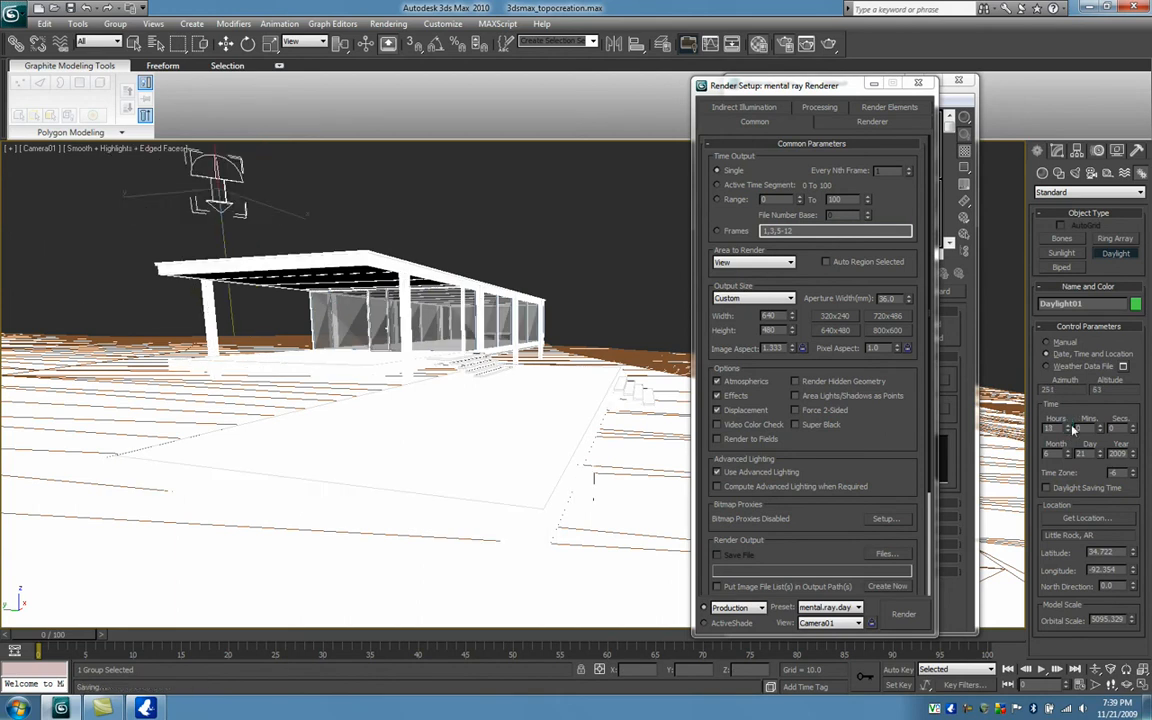
left_click(1069, 431)
left_click(1069, 427)
left_click(1069, 427)
left_click(1069, 427)
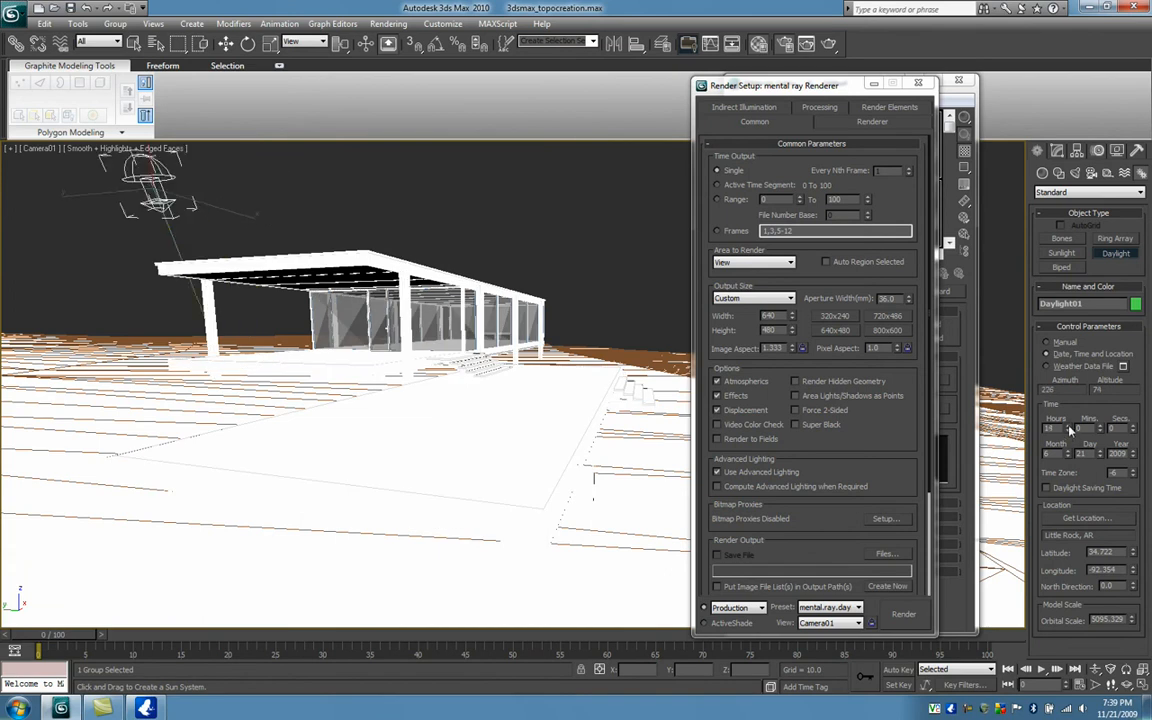
left_click(1069, 427)
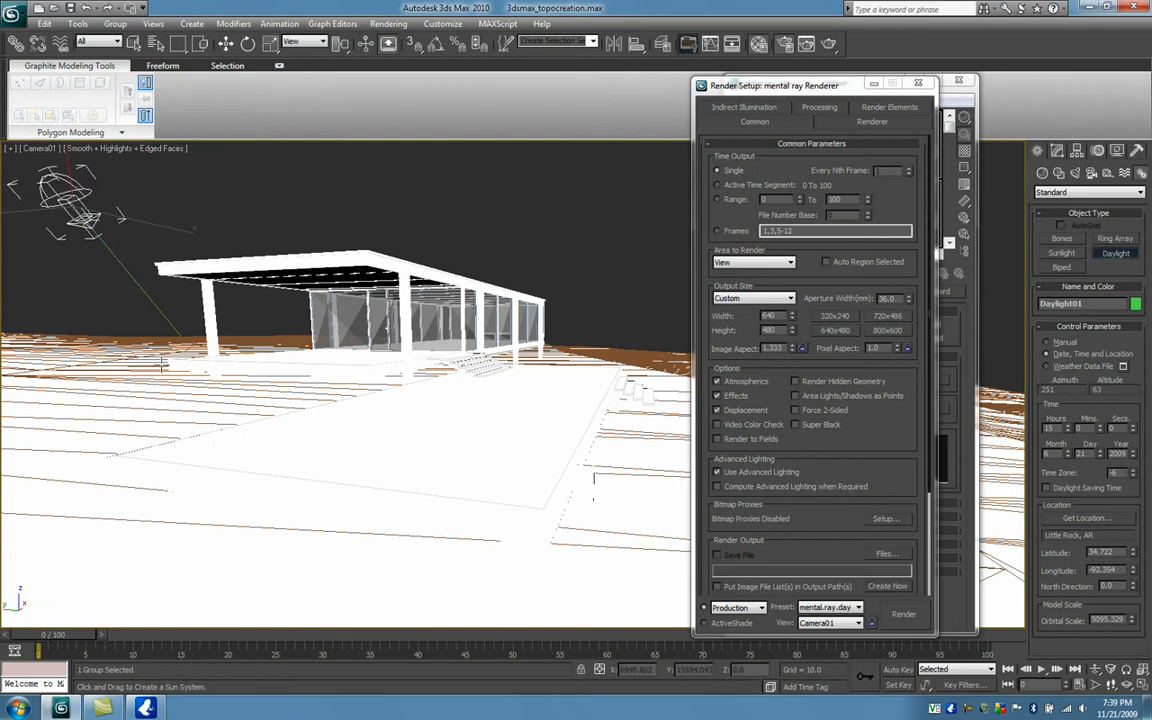
Illuminate the Camera01 viewport with default lights instead of scene lights
left_click(118, 149)
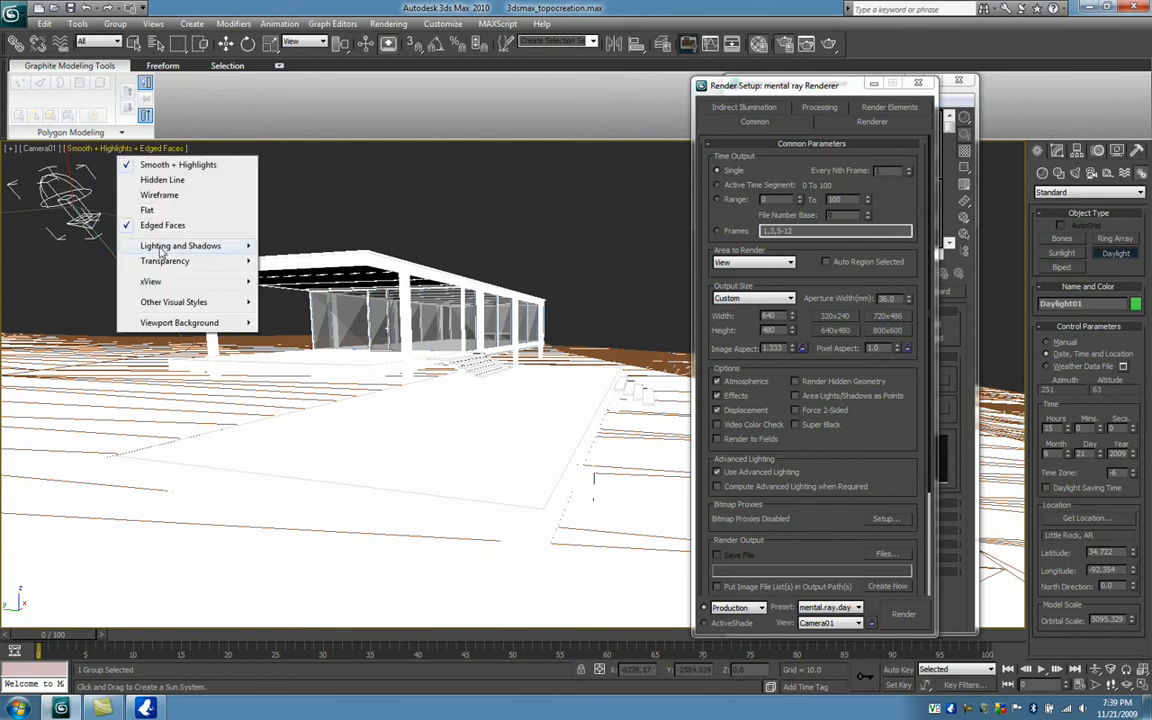
mouse_move(160, 251)
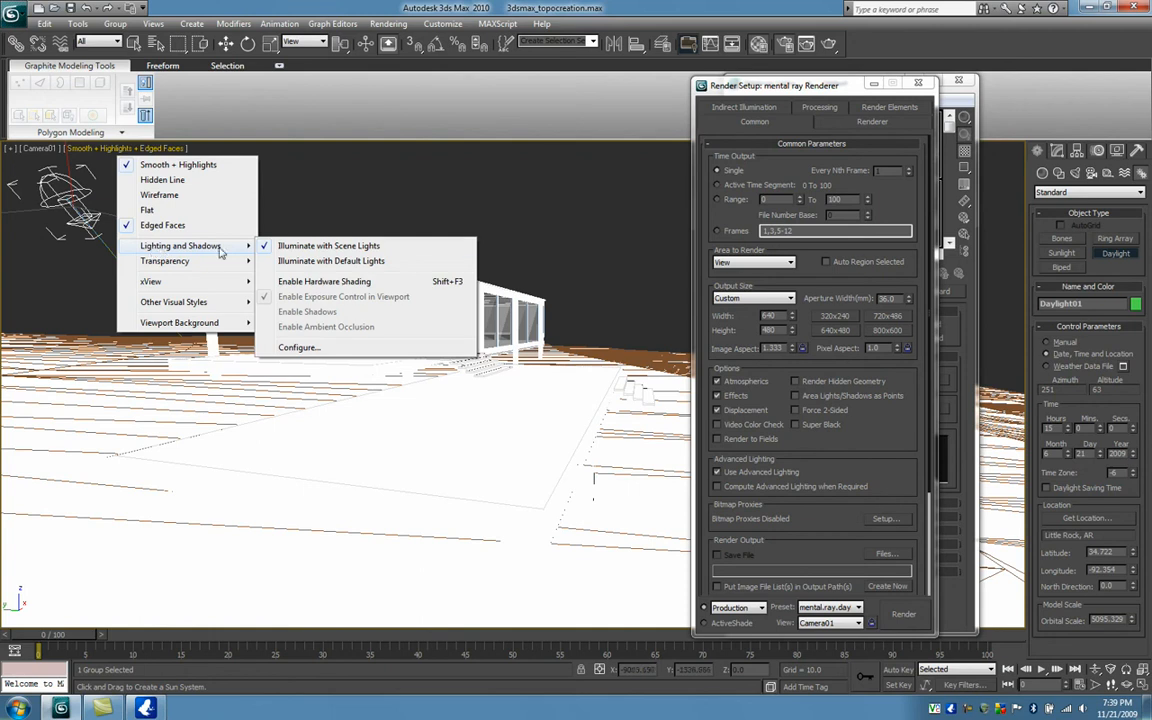
left_click(290, 261)
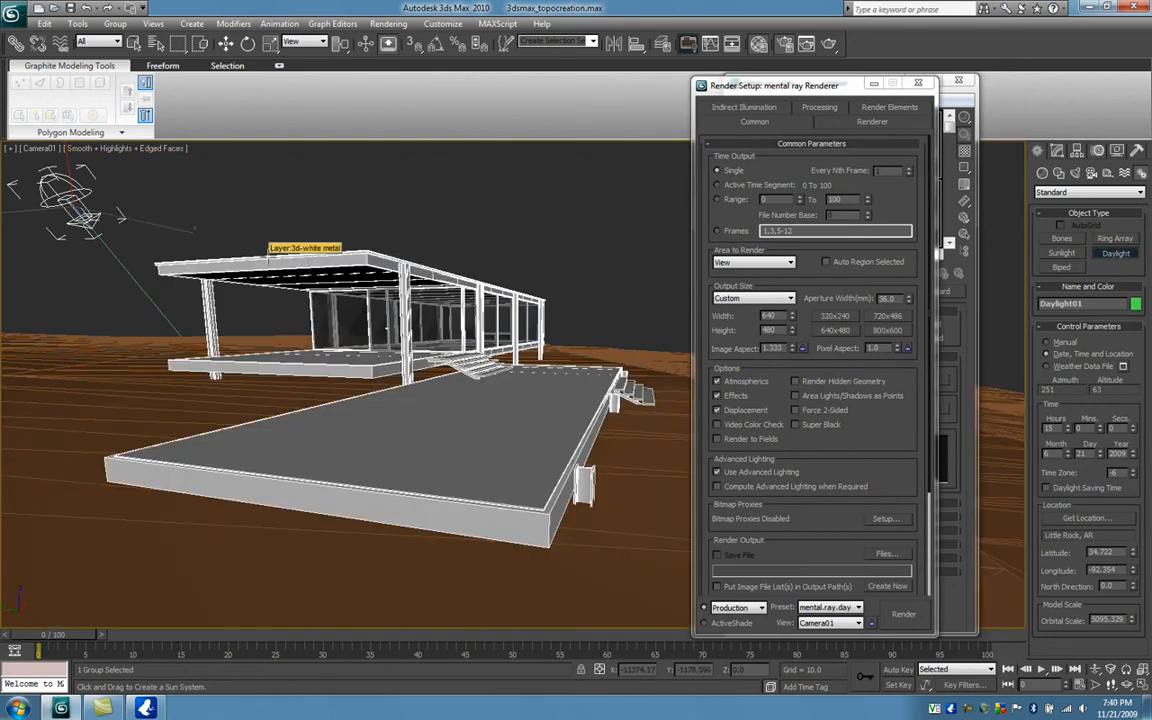
Render the Camera01 view and save the image to the desktop as a PNG file named 1
left_click(903, 615)
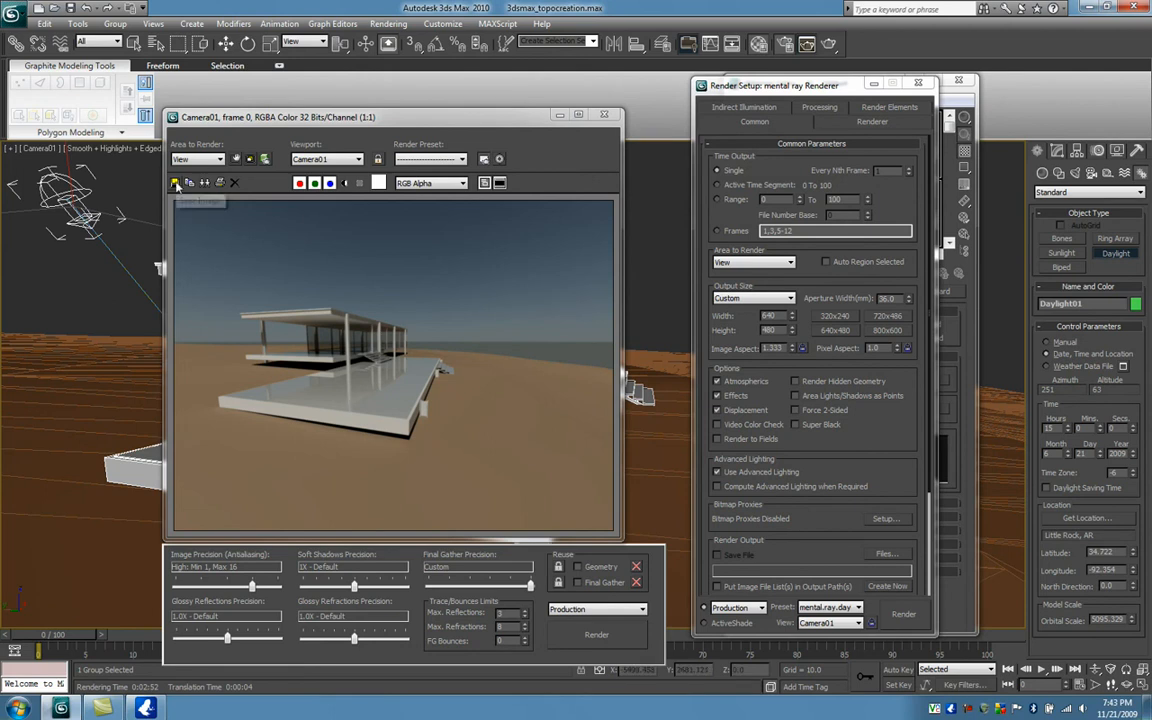
left_click(175, 185)
left_click(285, 389)
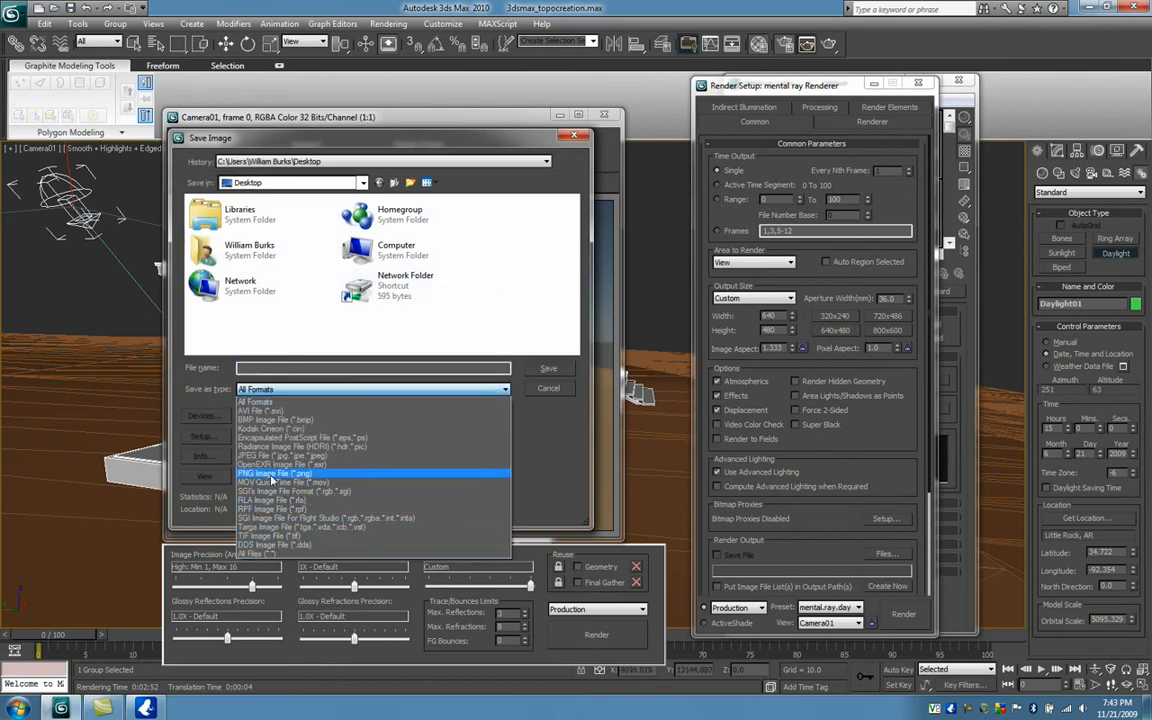
left_click(268, 474)
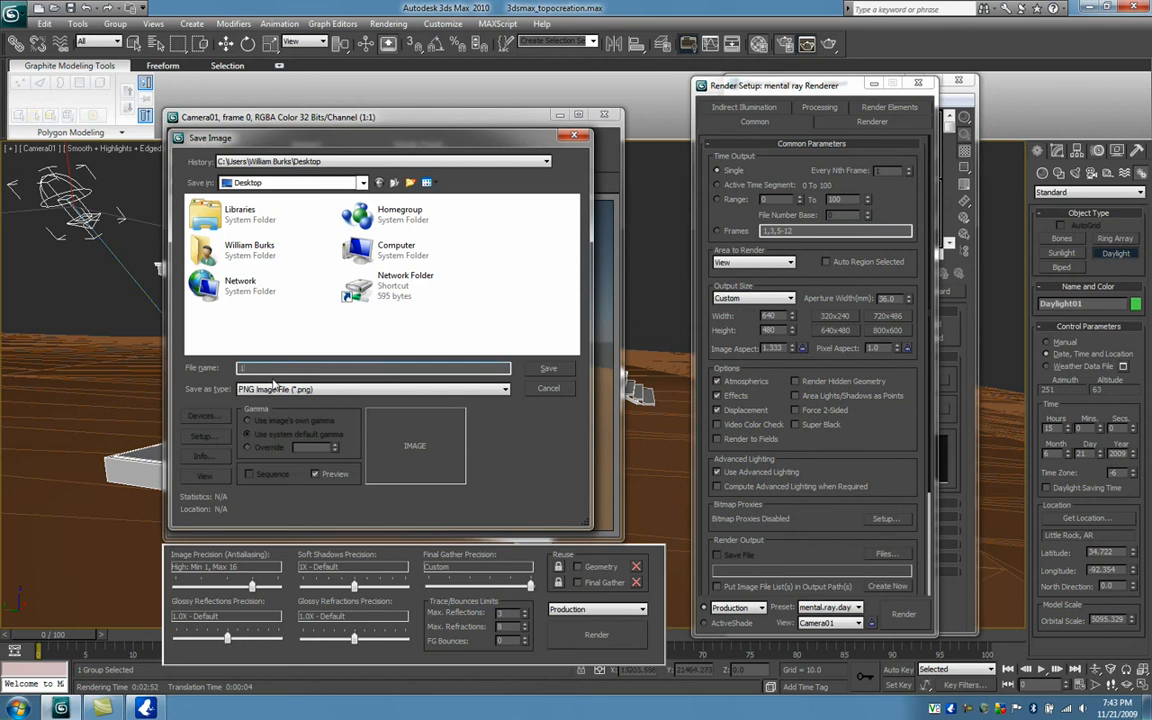
key("Return")
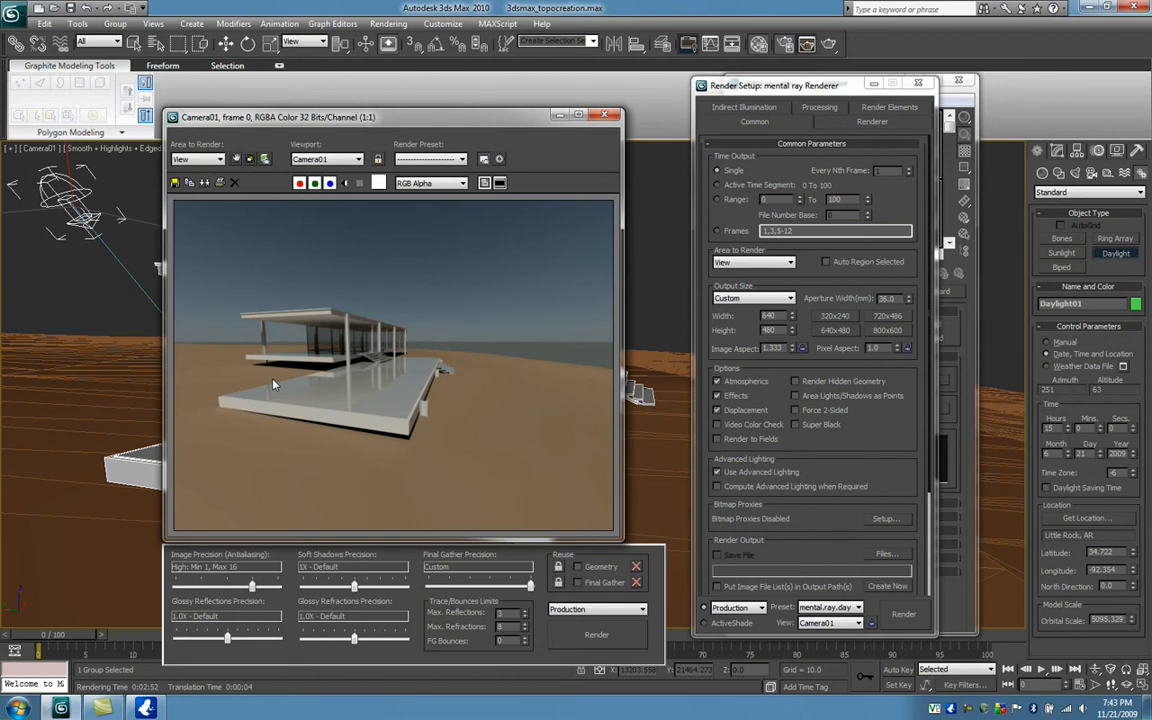
Open the saved 1.png from the desktop, examine the rendered building and its transparent background up close, and return to 3ds Max
key("super+d")
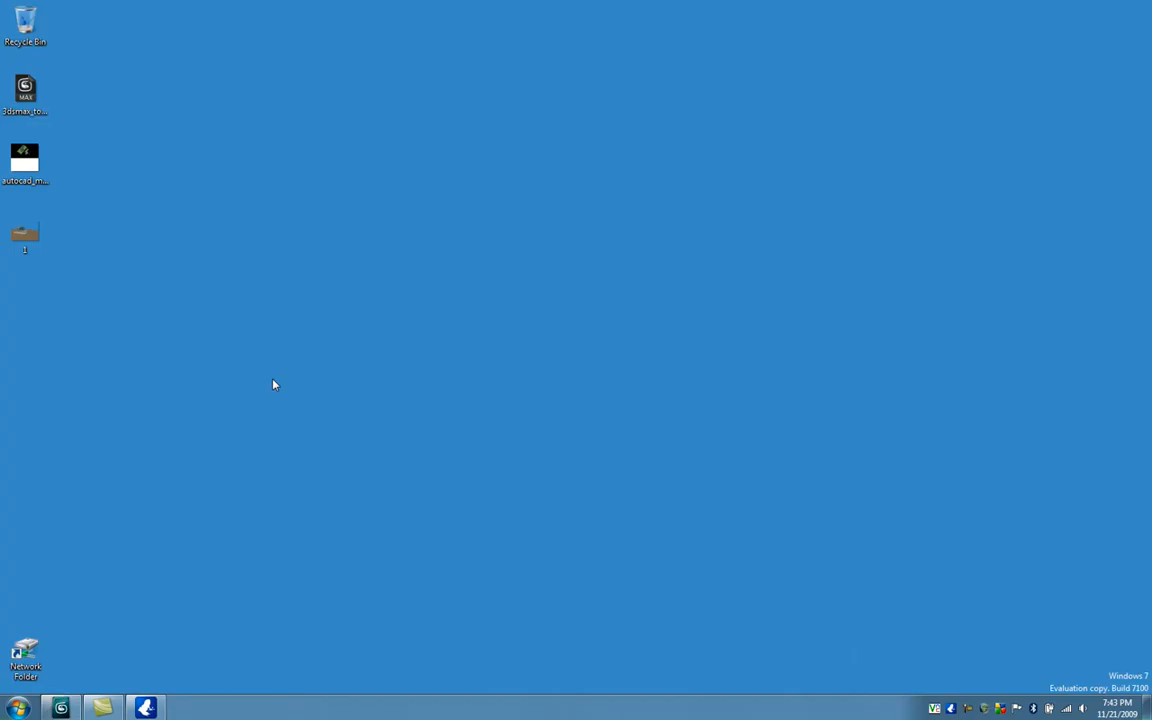
left_click(31, 235)
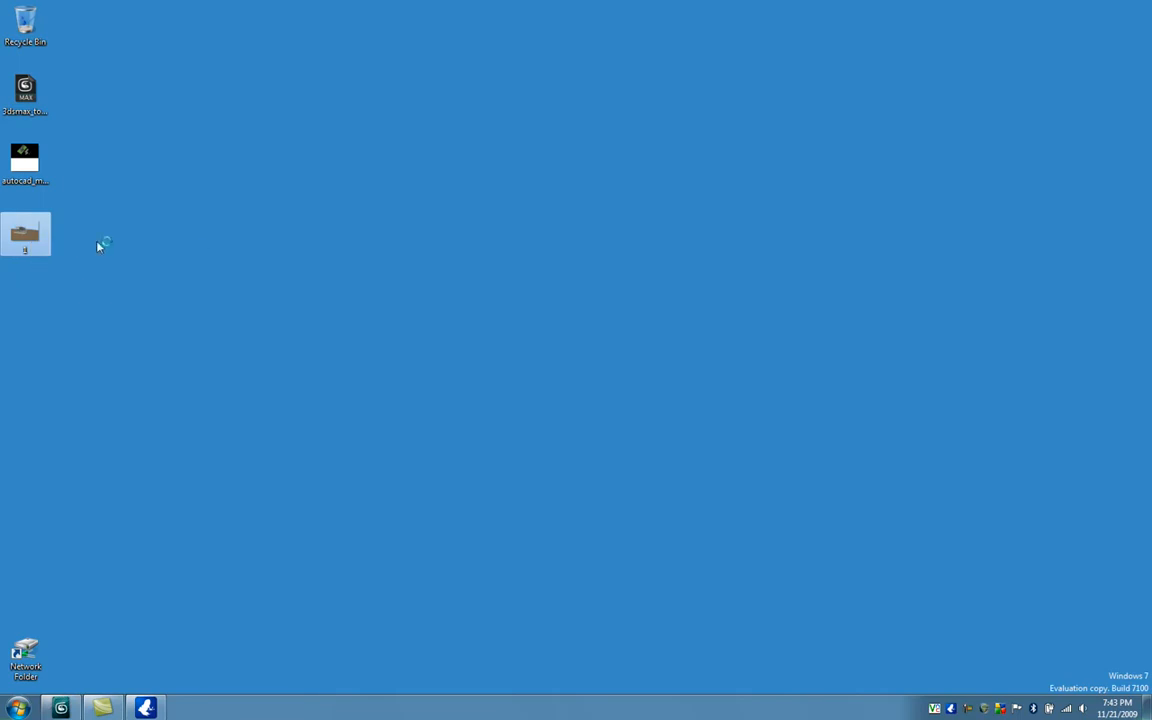
scroll(580, 250, "up", 2)
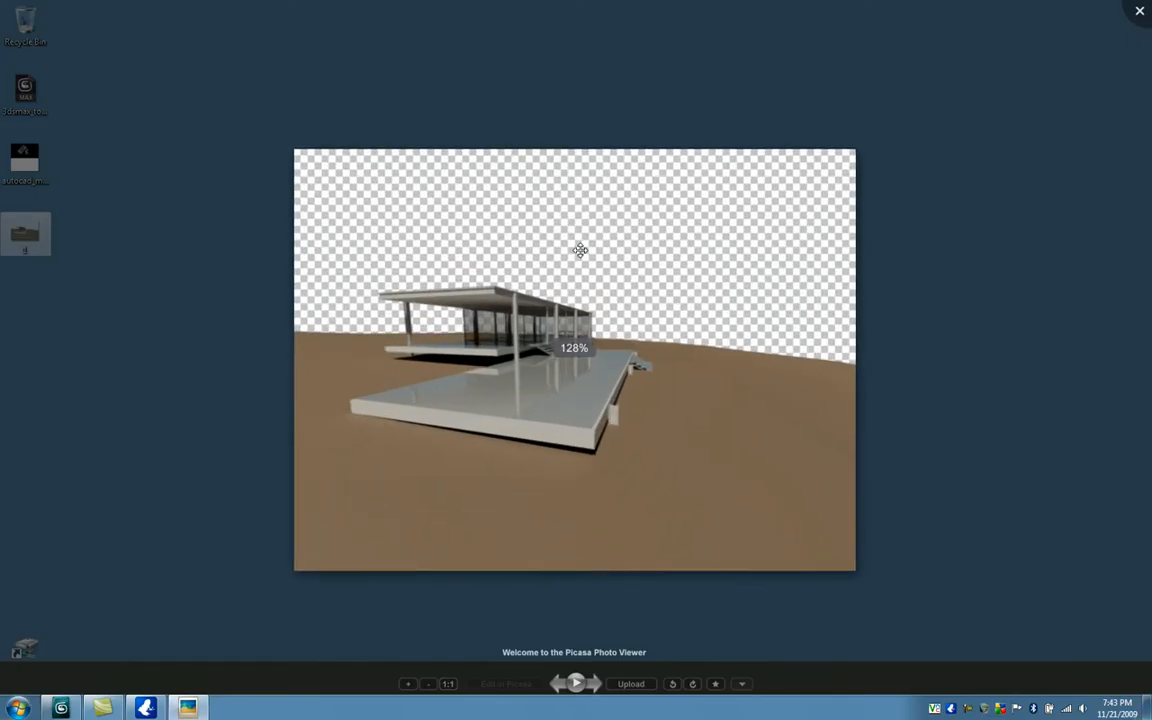
scroll(580, 250, "up", 2)
scroll(465, 237, "down", 4)
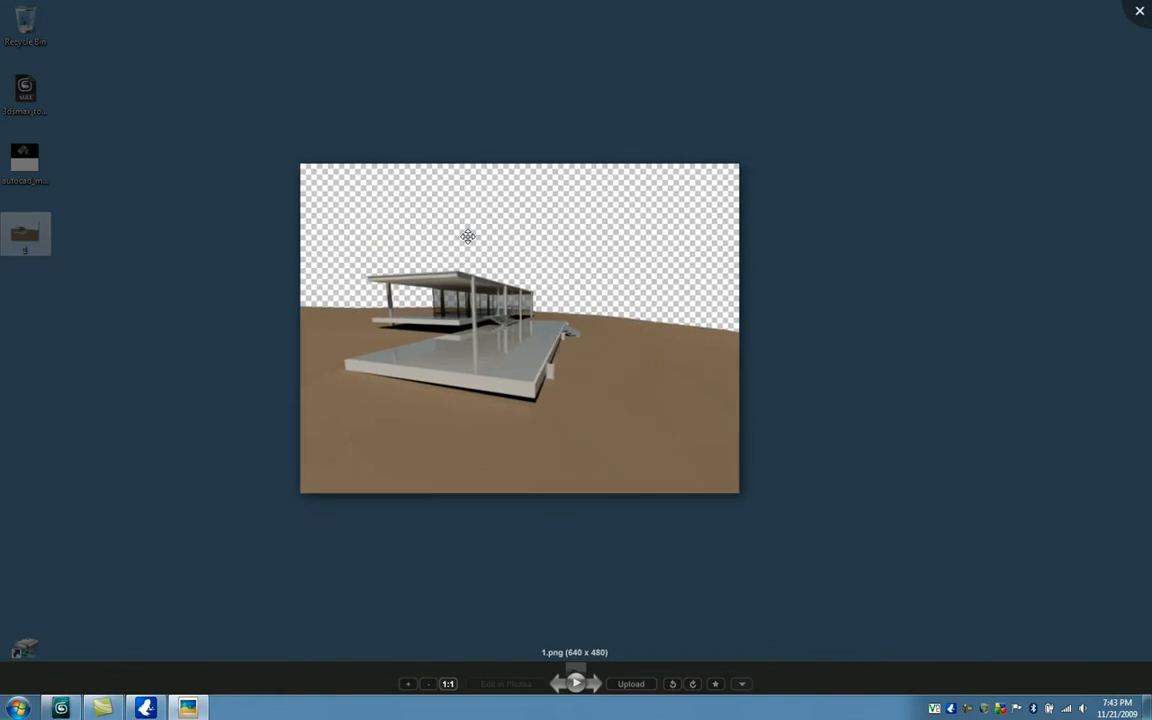
scroll(480, 260, "up", 4)
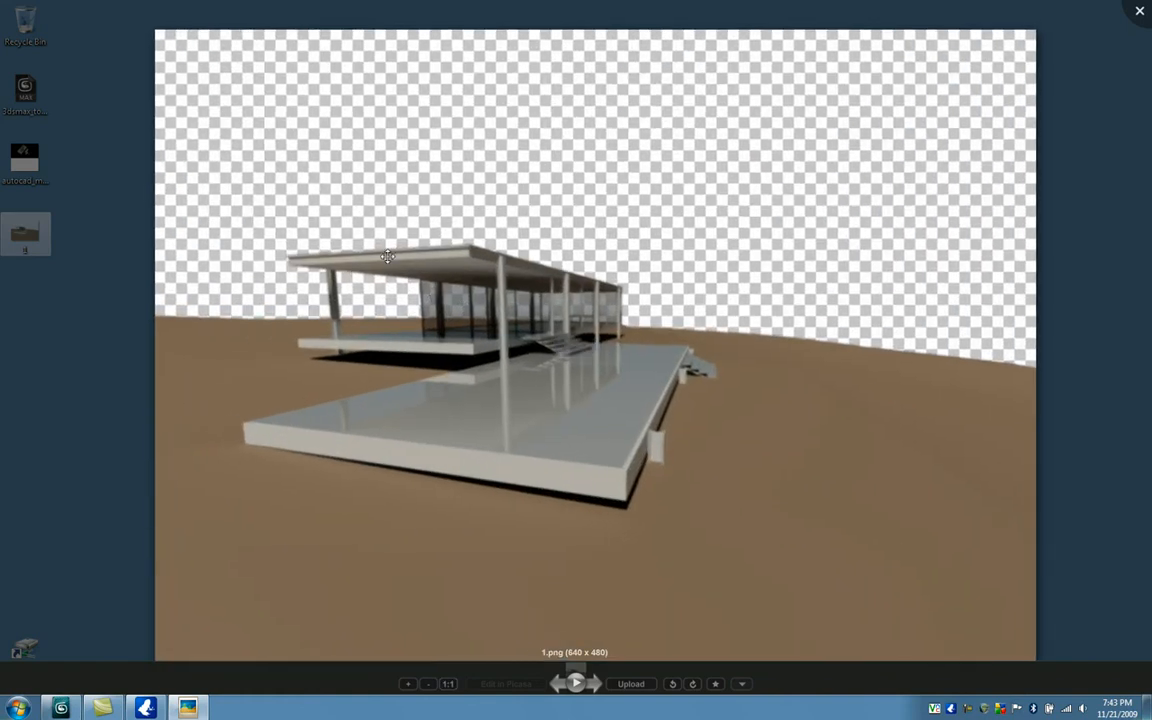
scroll(388, 258, "down", 2)
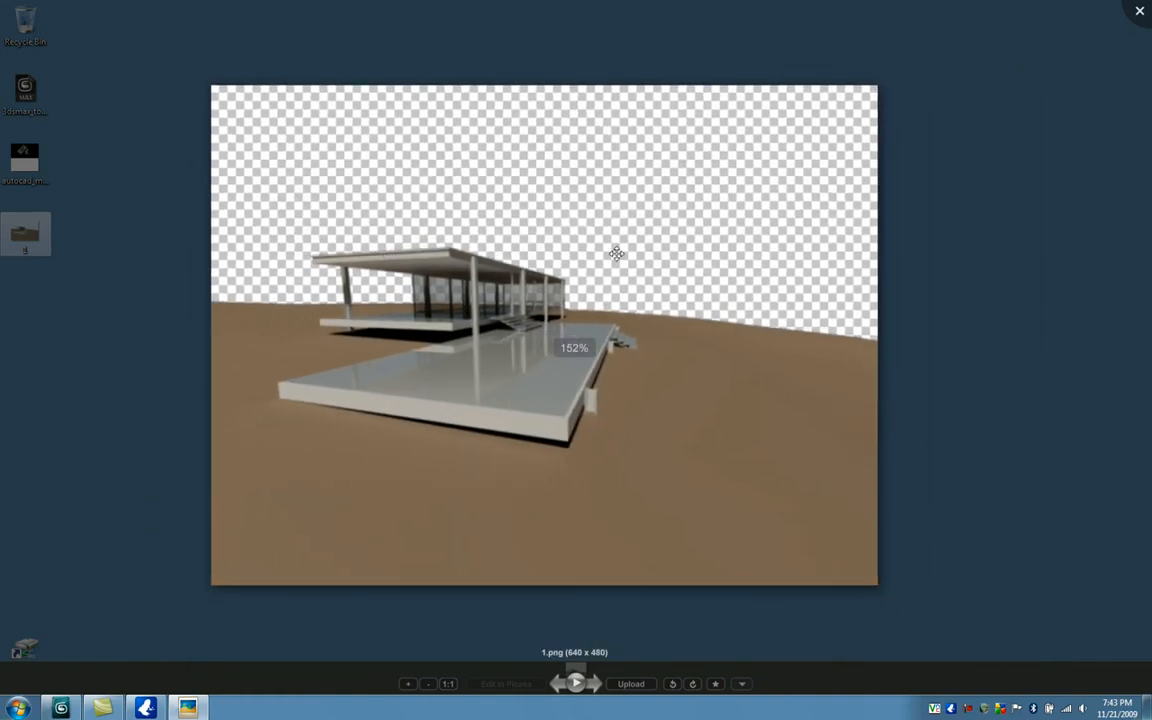
scroll(612, 252, "down", 1)
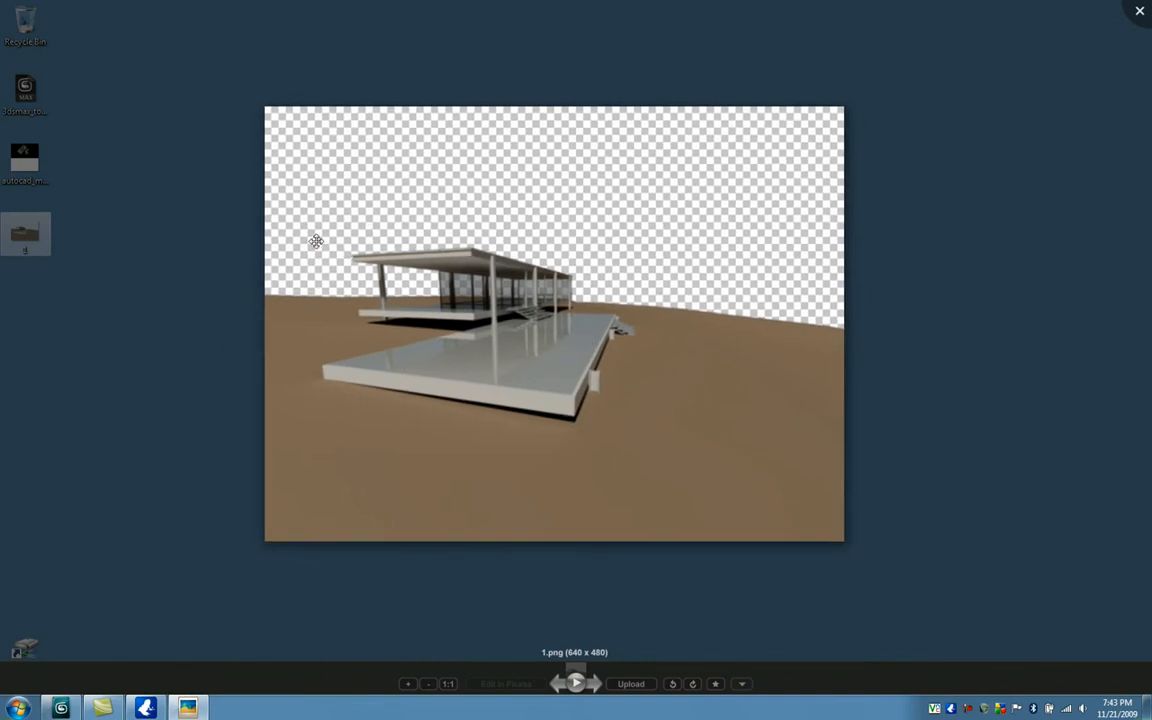
left_click(1138, 12)
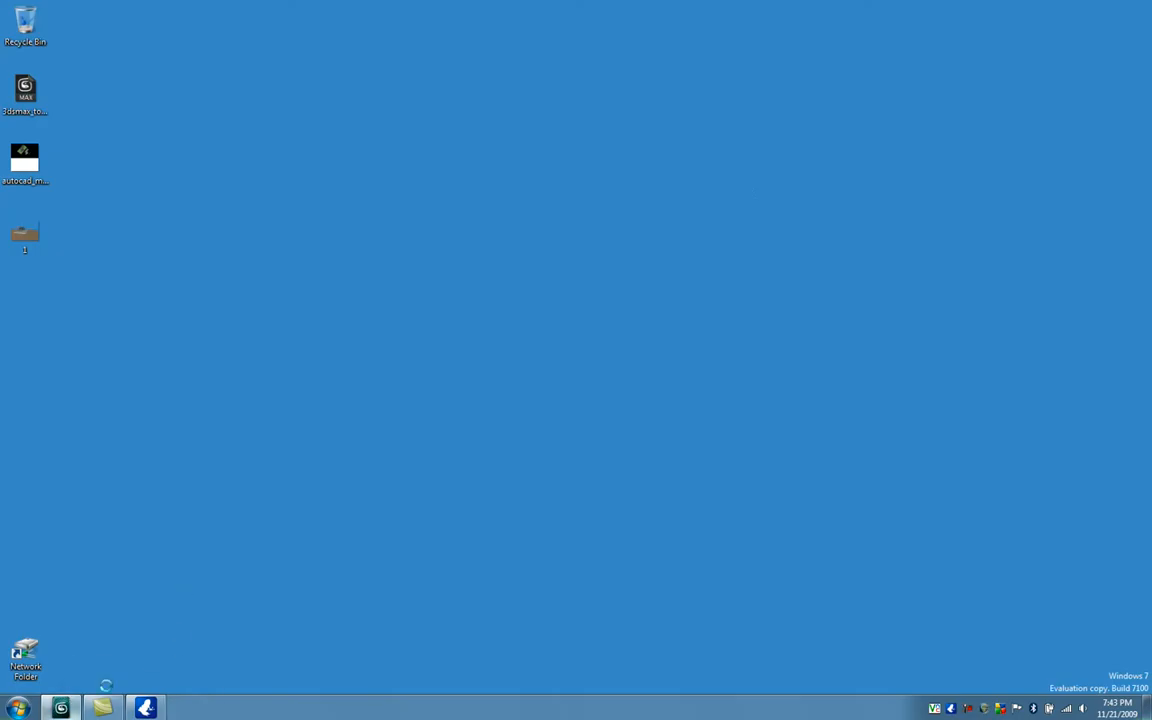
left_click(60, 708)
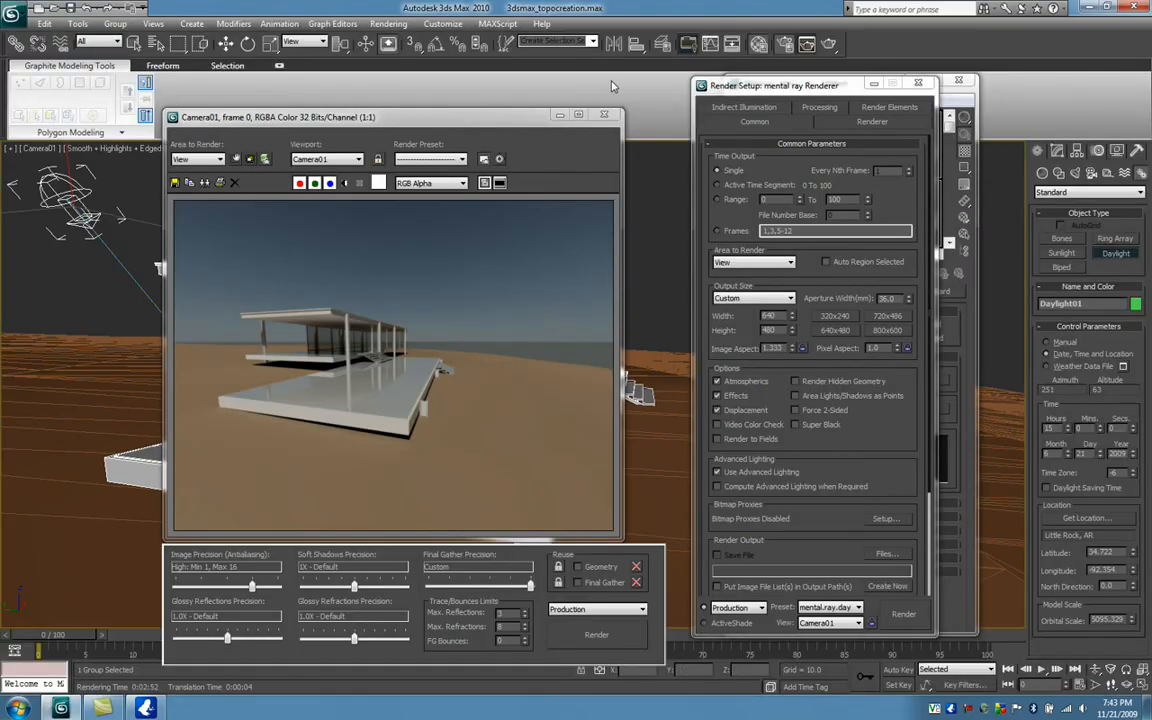
Minimize the rendered frame window, set the render output size to 1200 by 700 pixels, and minimize the Render Setup window
left_click(558, 115)
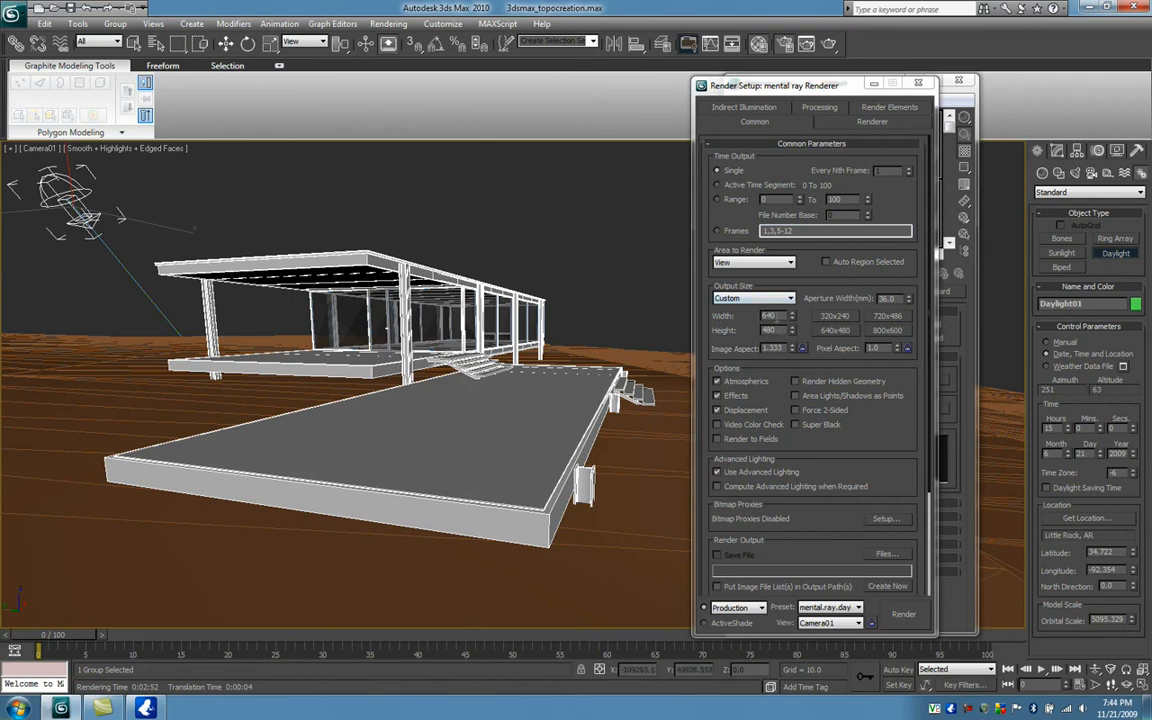
left_click(698, 311)
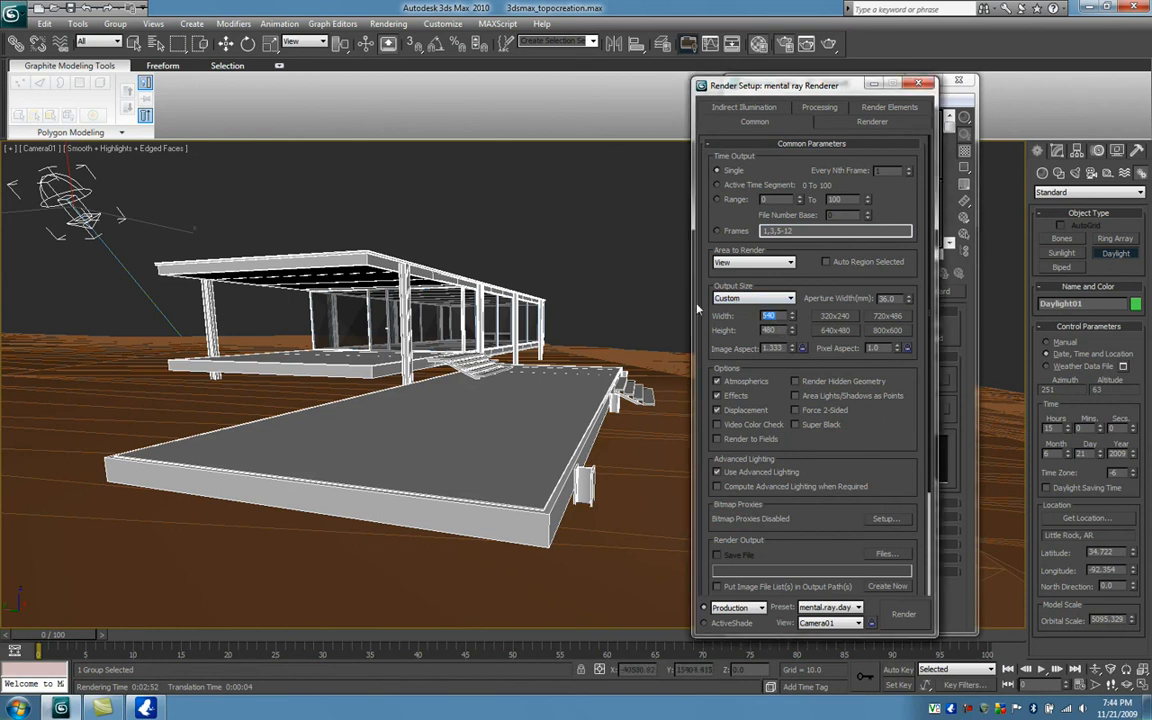
type("1200")
key("Tab")
type("700")
key("Return")
left_click(874, 84)
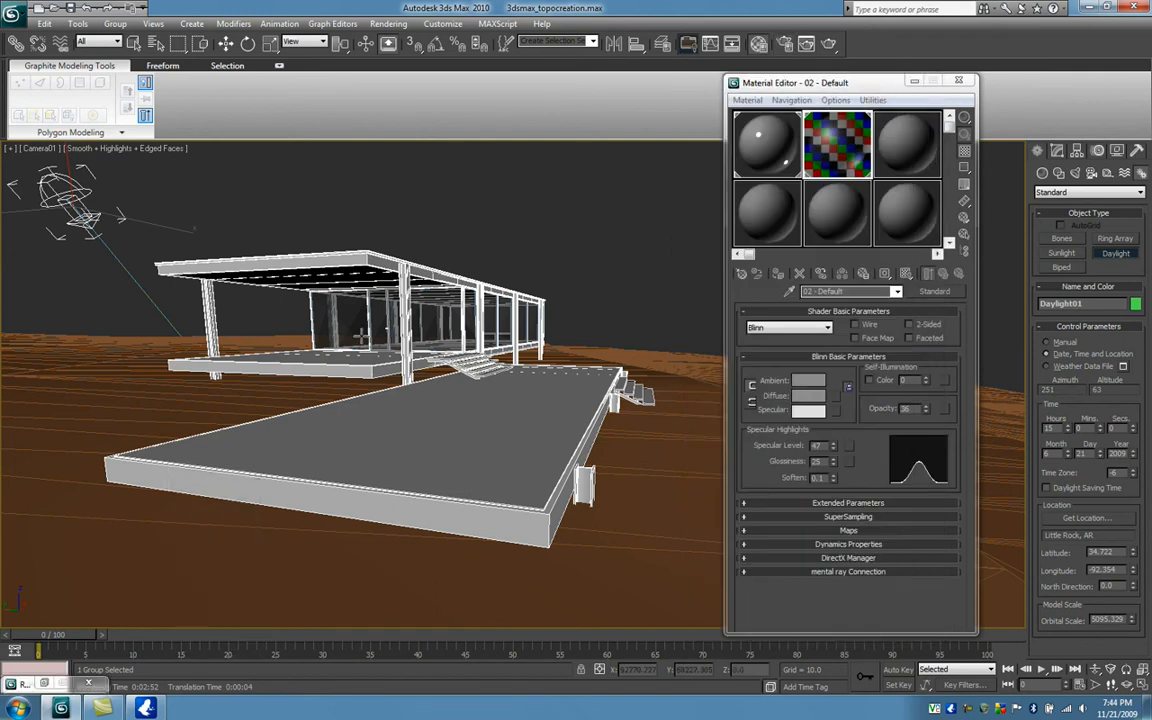
left_click(874, 86)
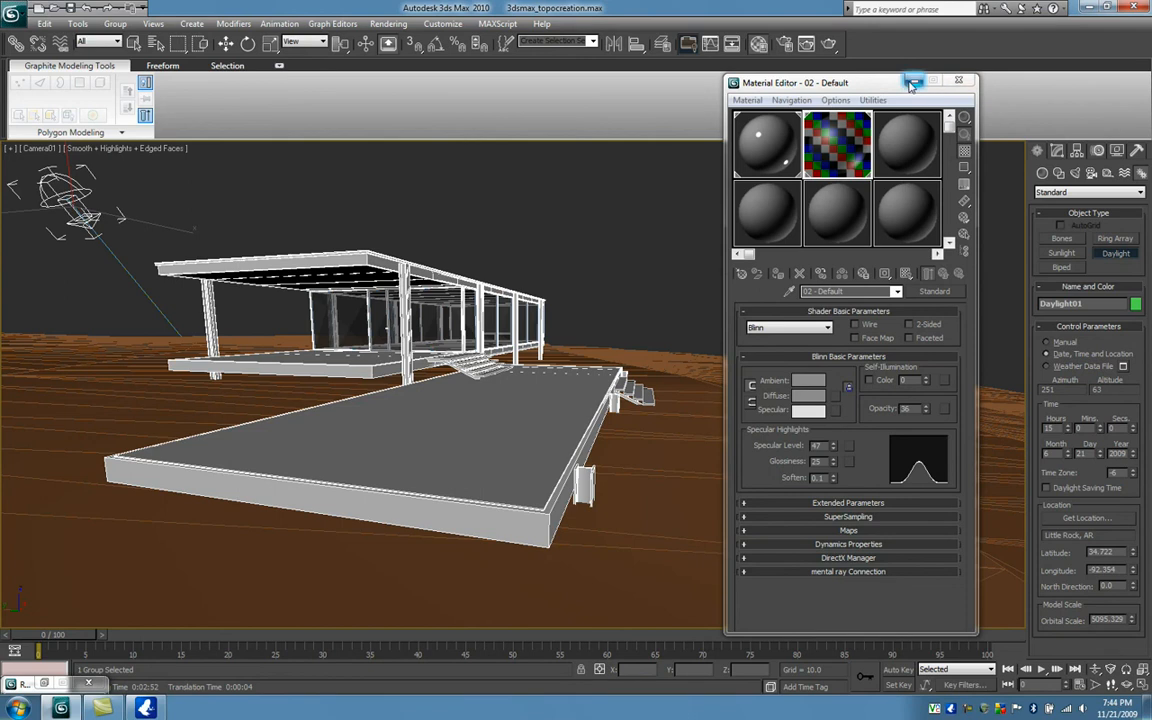